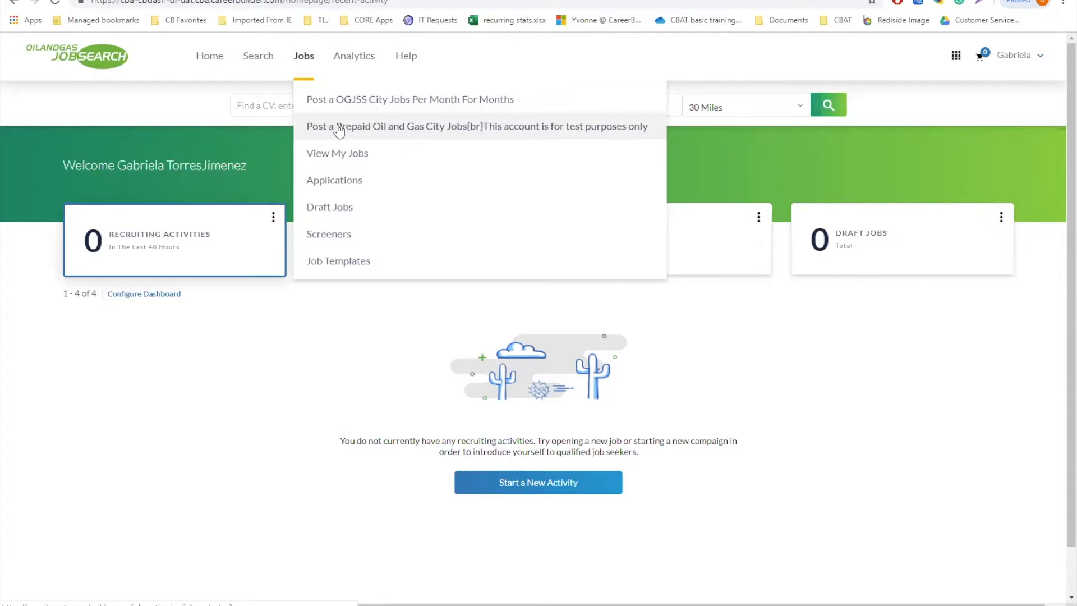
- Start a Prepaid Oil and Gas City Jobs posting and choose the OGJS Standard Job Listing product
left_click(418, 128)
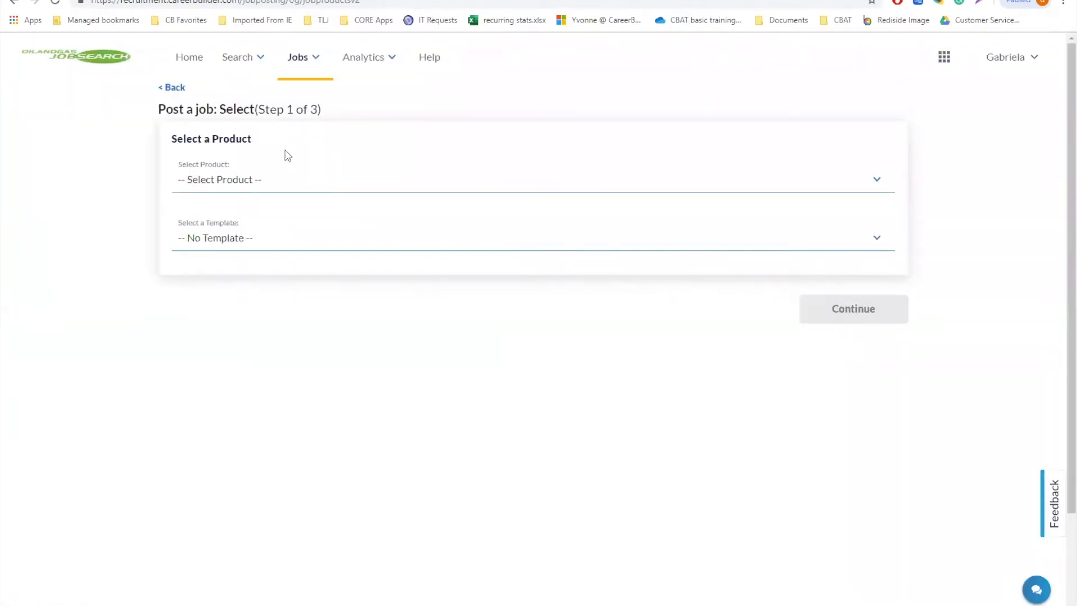
left_click(284, 182)
left_click(289, 240)
- Set the job's country to United Kingdom, use no template, and continue to the job editing stage
left_click(267, 239)
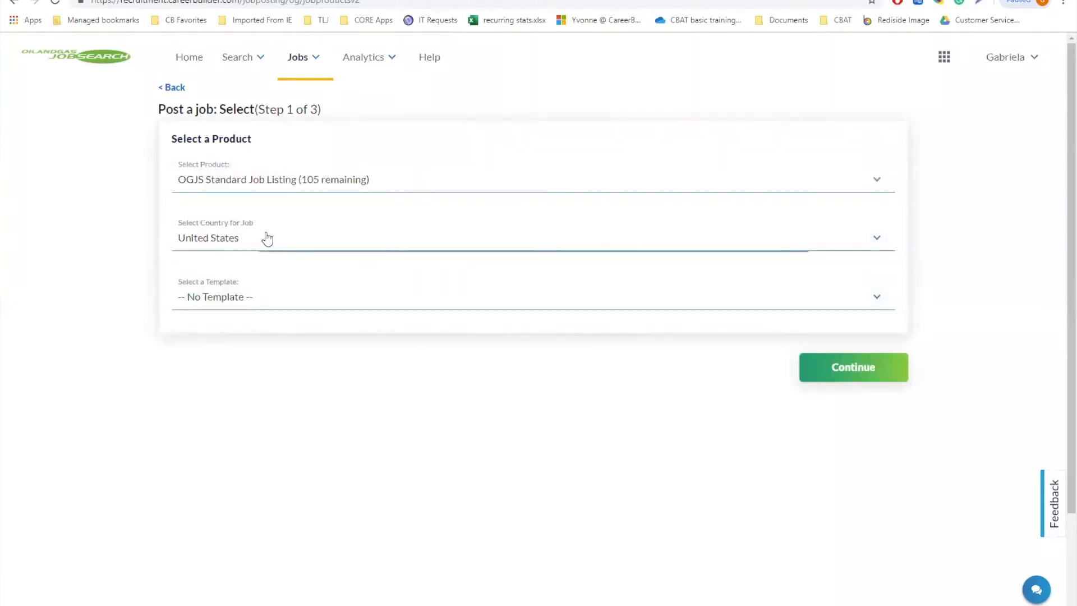
left_click(247, 208)
left_click(276, 303)
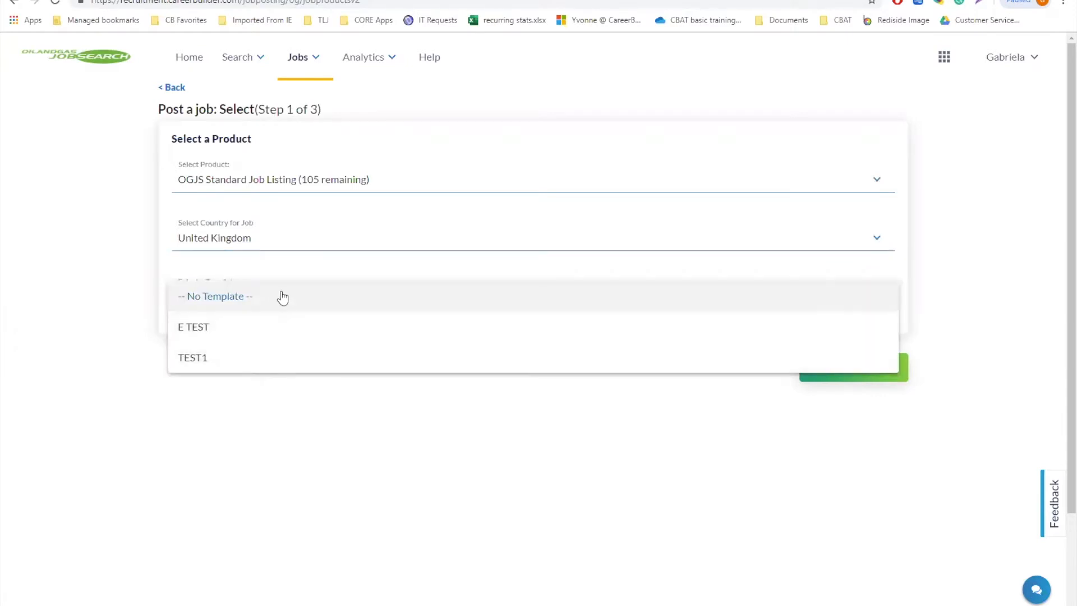
left_click(278, 297)
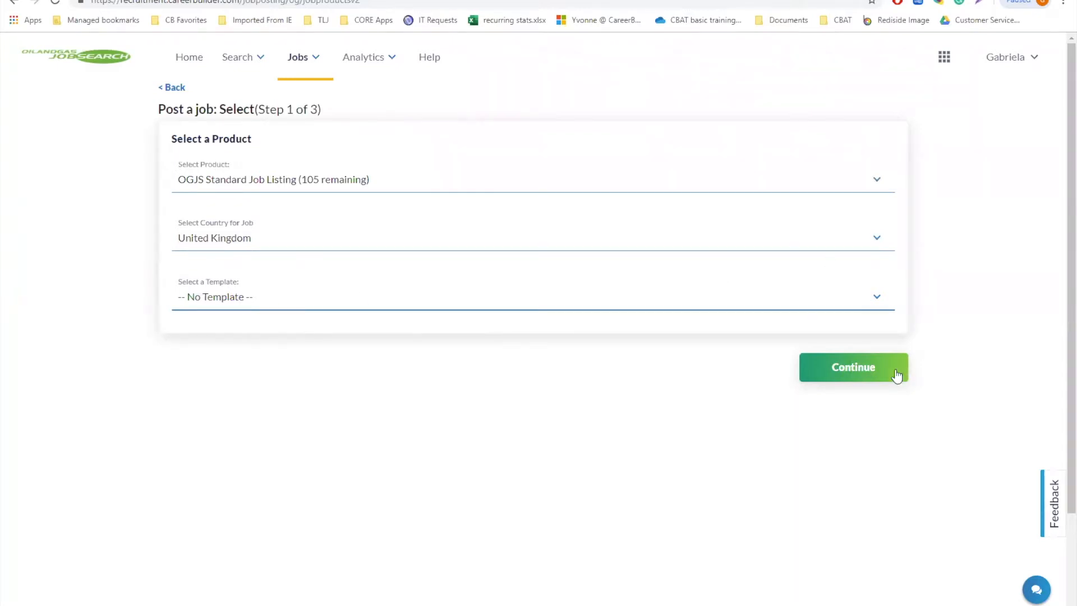
left_click(864, 374)
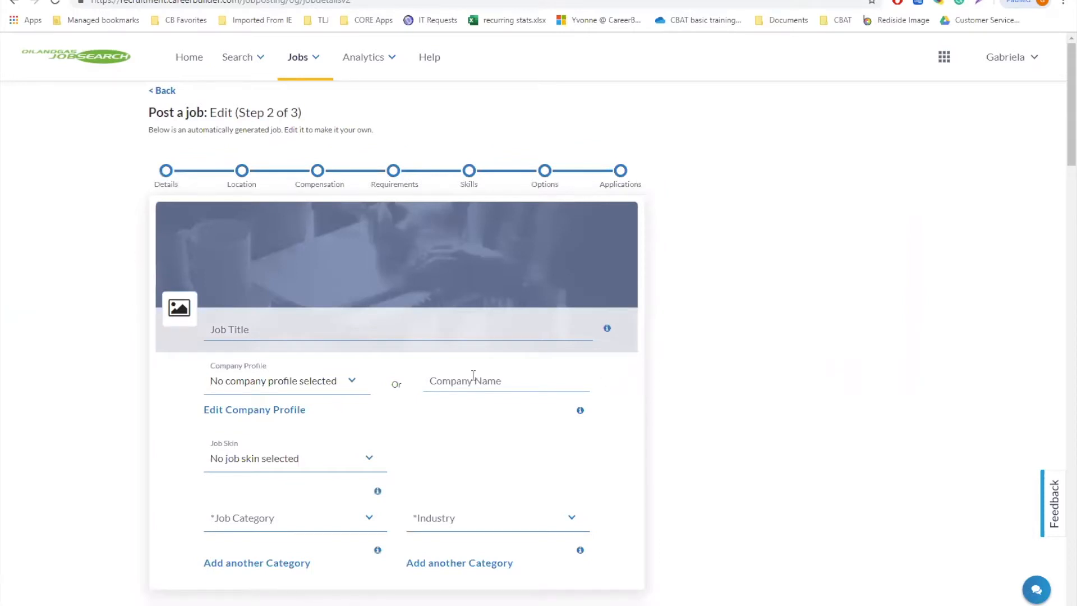
- Add the first stored Oil and Gas Job Search image as the company logo and save the changes
left_click(178, 309)
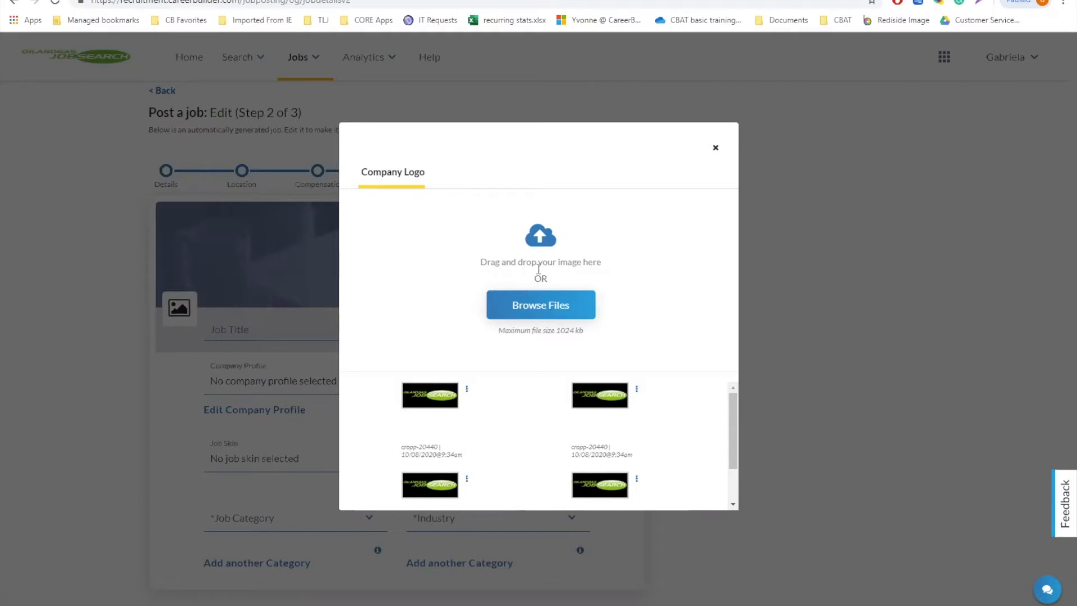
left_click(441, 397)
left_click(715, 148)
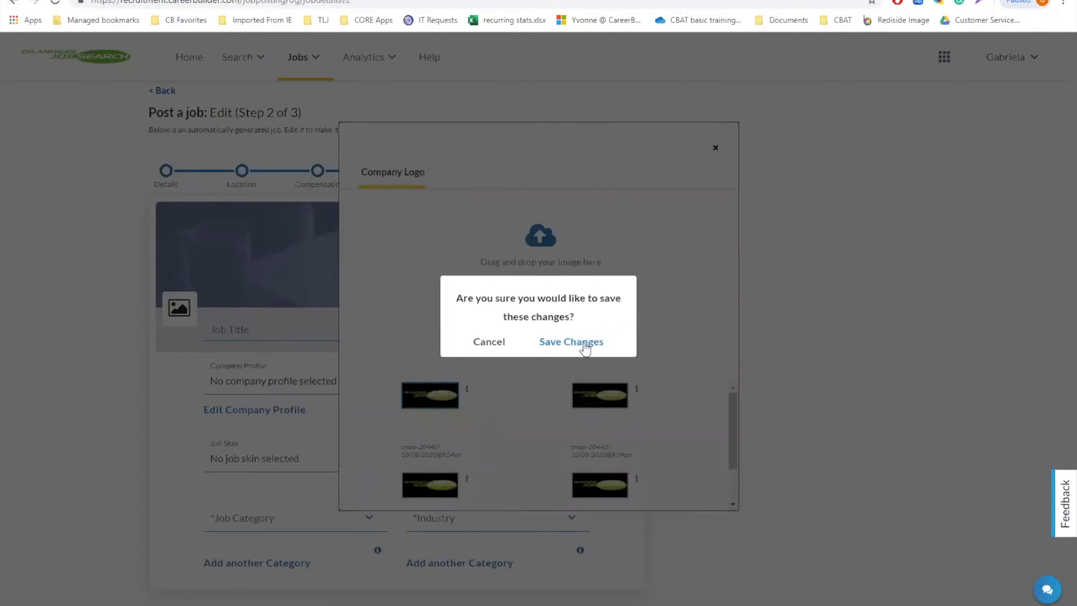
left_click(583, 343)
- Enter the job title Software Engineer TEST, starting from the Software Engineer suggestion
left_click(300, 328)
type("Eng")
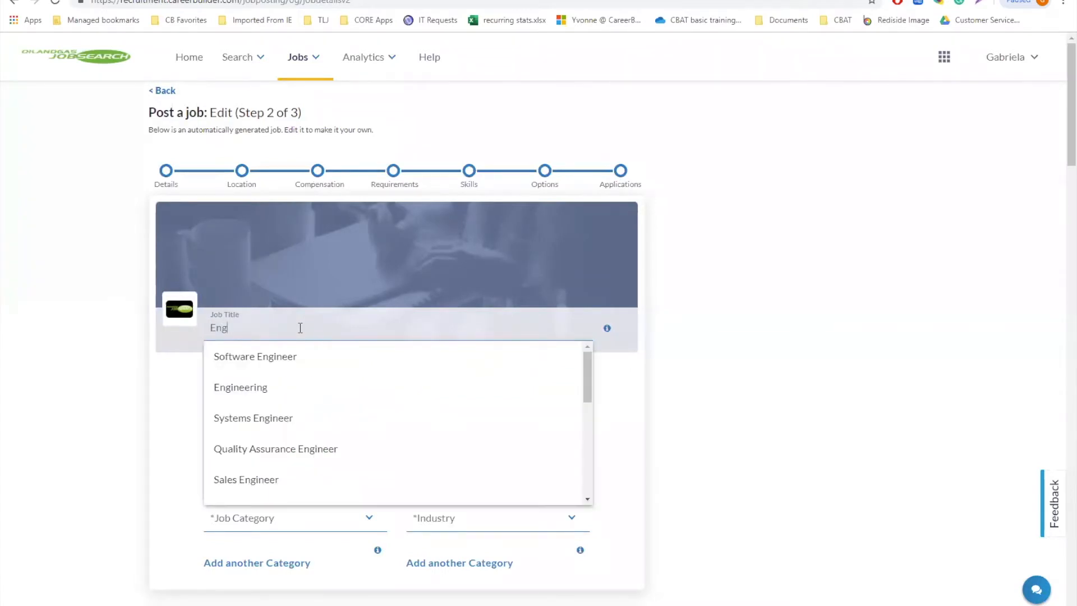
left_click(308, 362)
type("TEST")
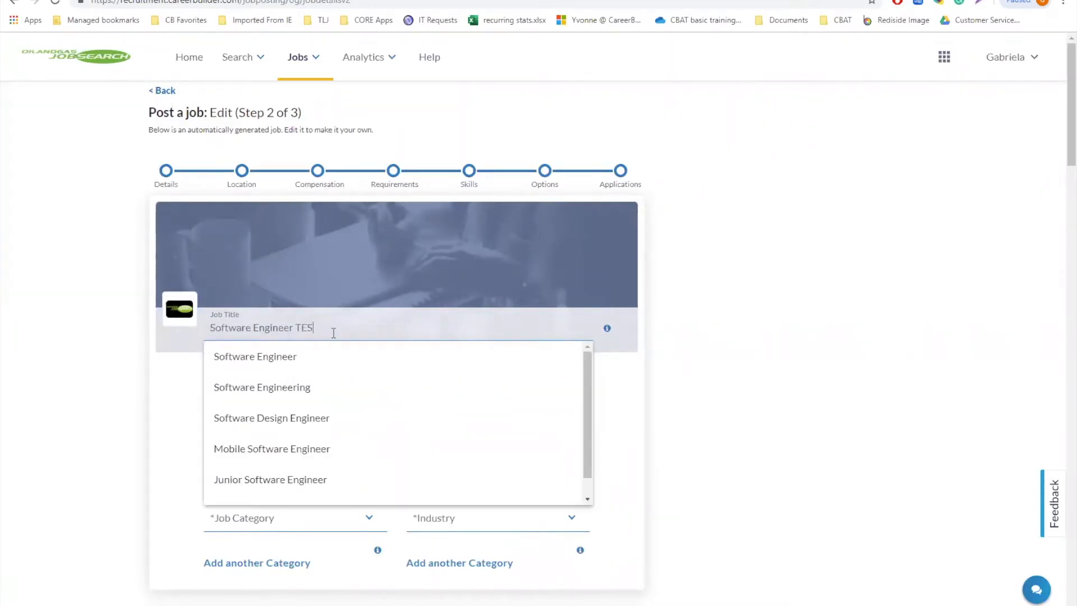
left_click(134, 413)
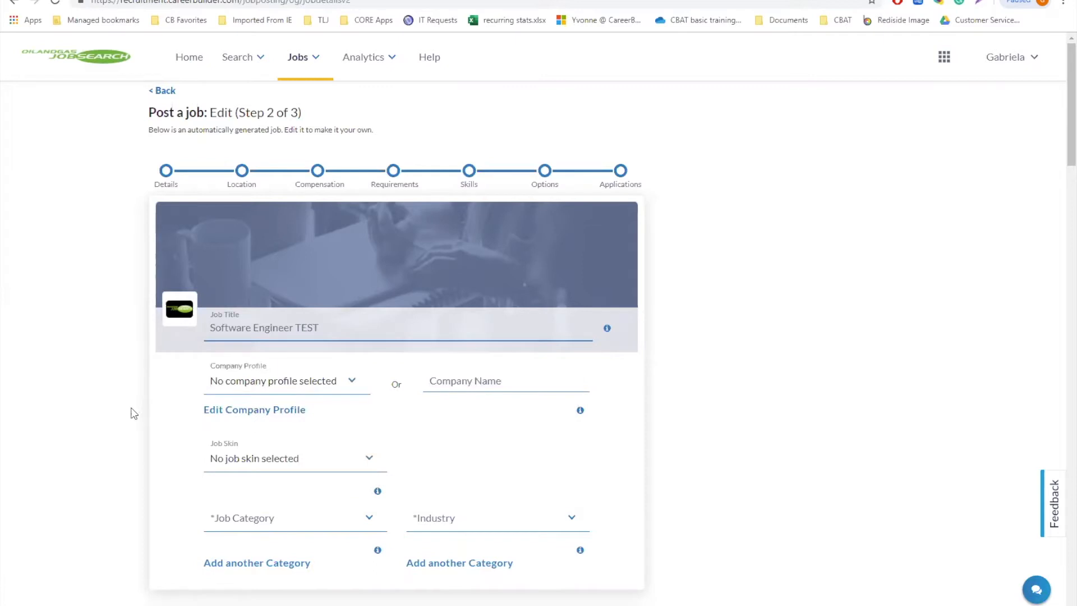
- Enter Careerbuilder as the company name, leaving the company profile and job skin unselected
left_click(336, 384)
left_click(337, 385)
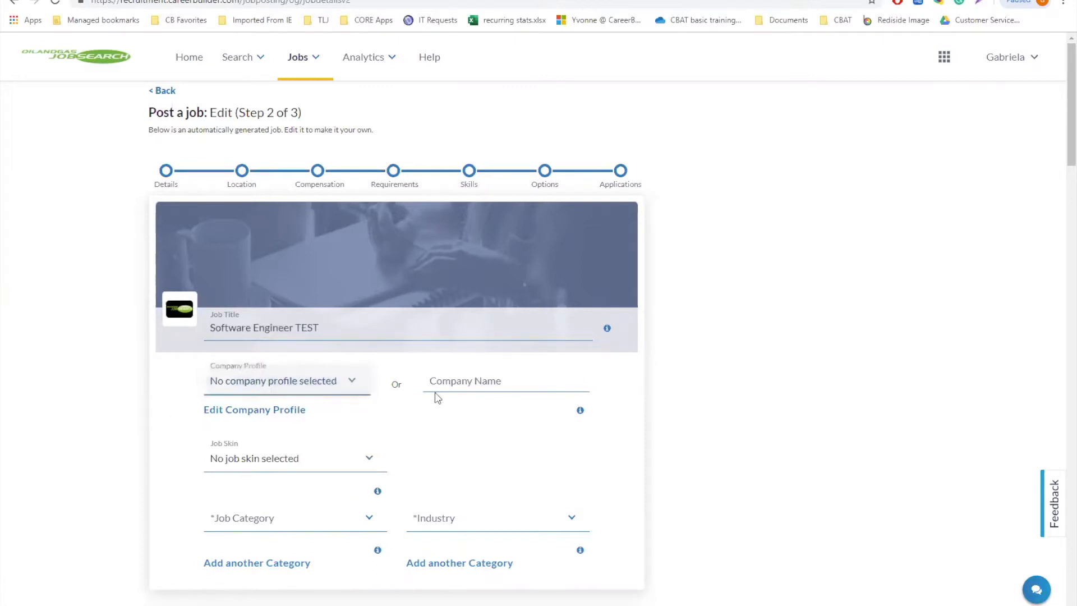
left_click(459, 381)
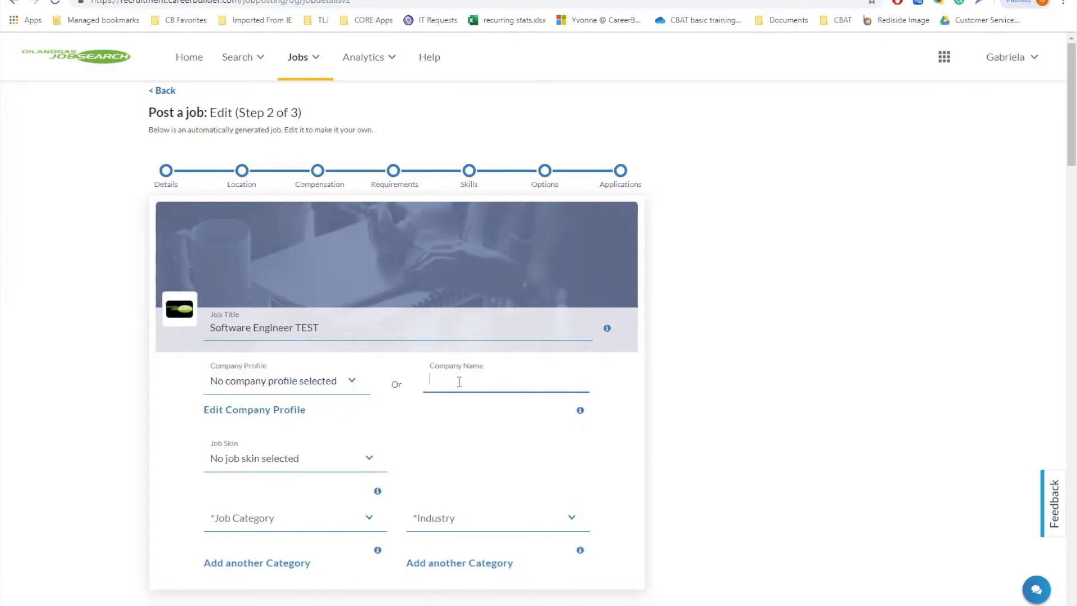
type("Careerbuilder")
left_click(321, 462)
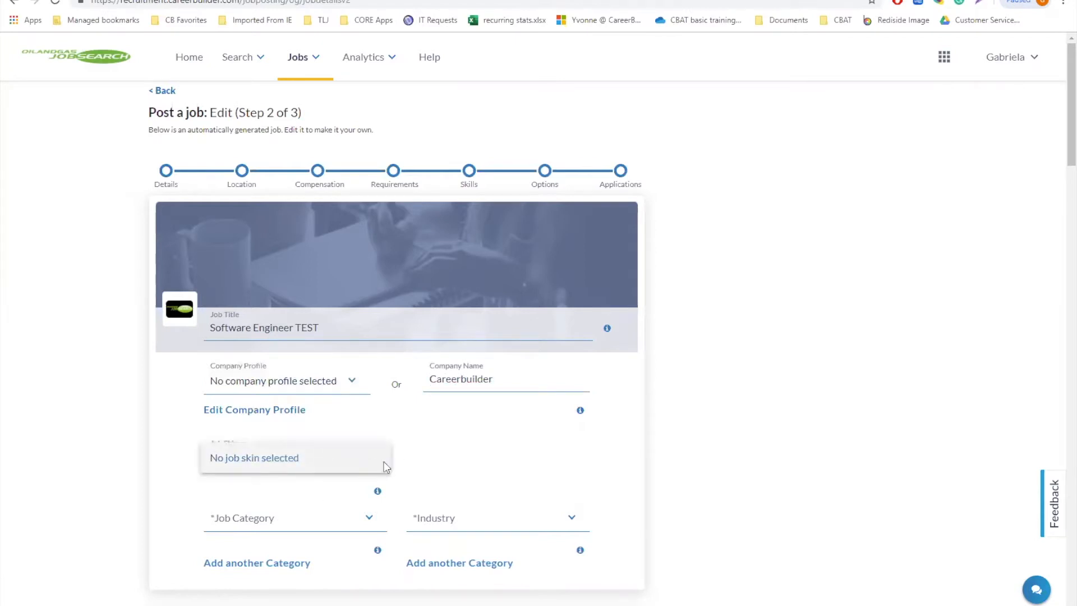
left_click(425, 457)
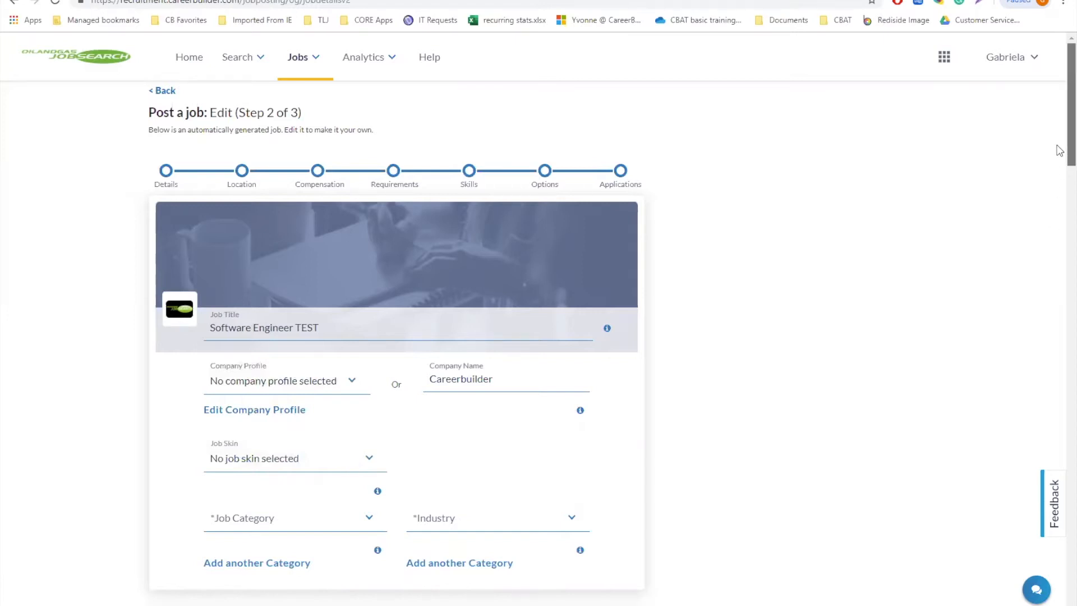
- Set the job category to Accountancy and the industry to Architecture - Building
left_click_drag(1072, 150, 1071, 187)
scroll(392, 334, "down", 1)
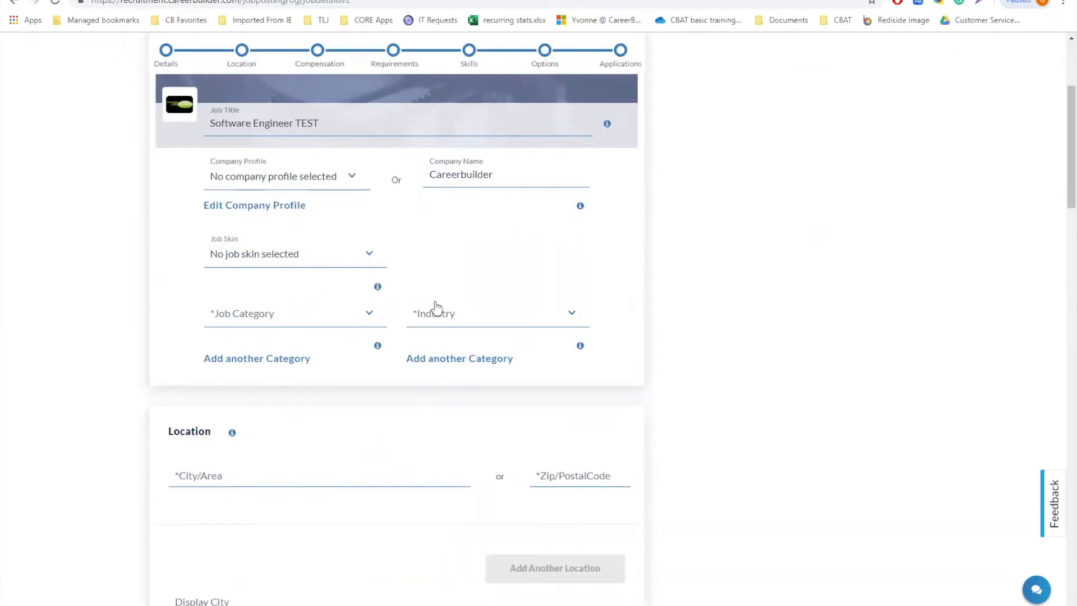
left_click(319, 321)
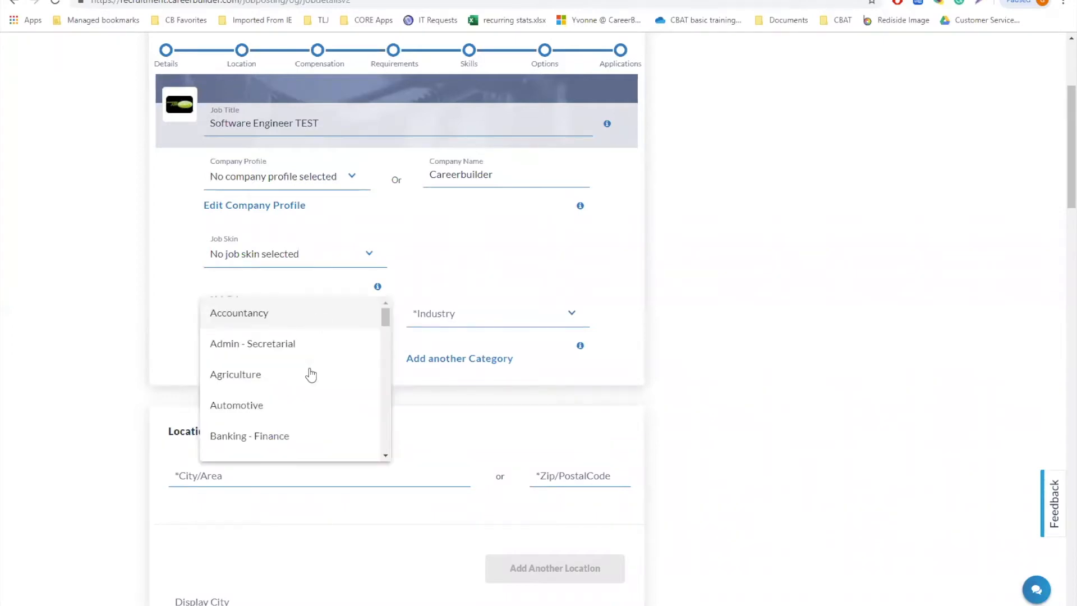
left_click(437, 323)
left_click(476, 319)
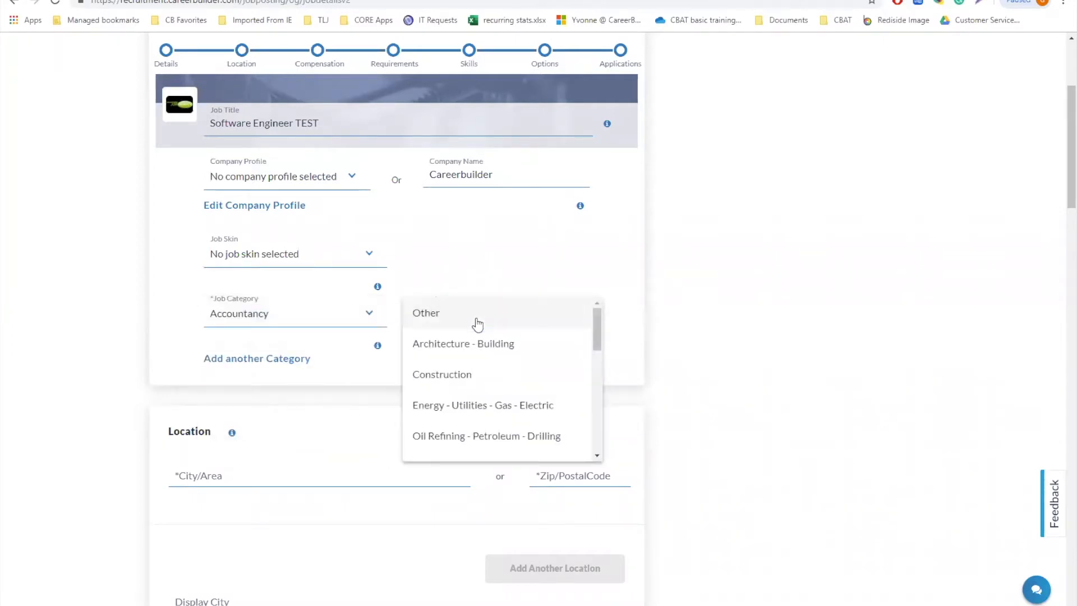
left_click(480, 344)
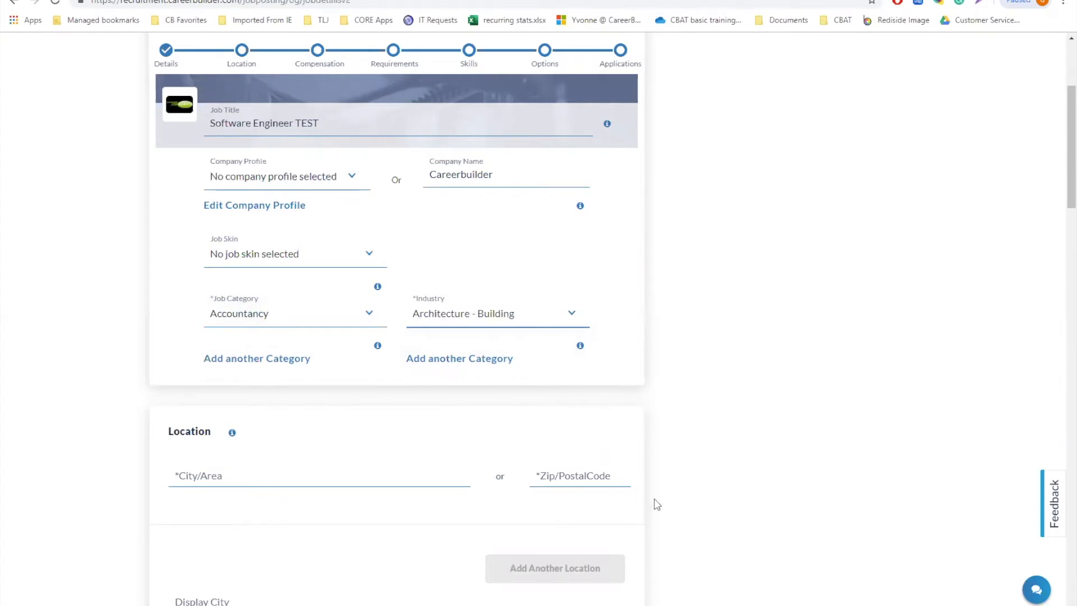
- Set the job location's city/area to Greater London, without a postal code
scroll(1057, 166, "down", 4)
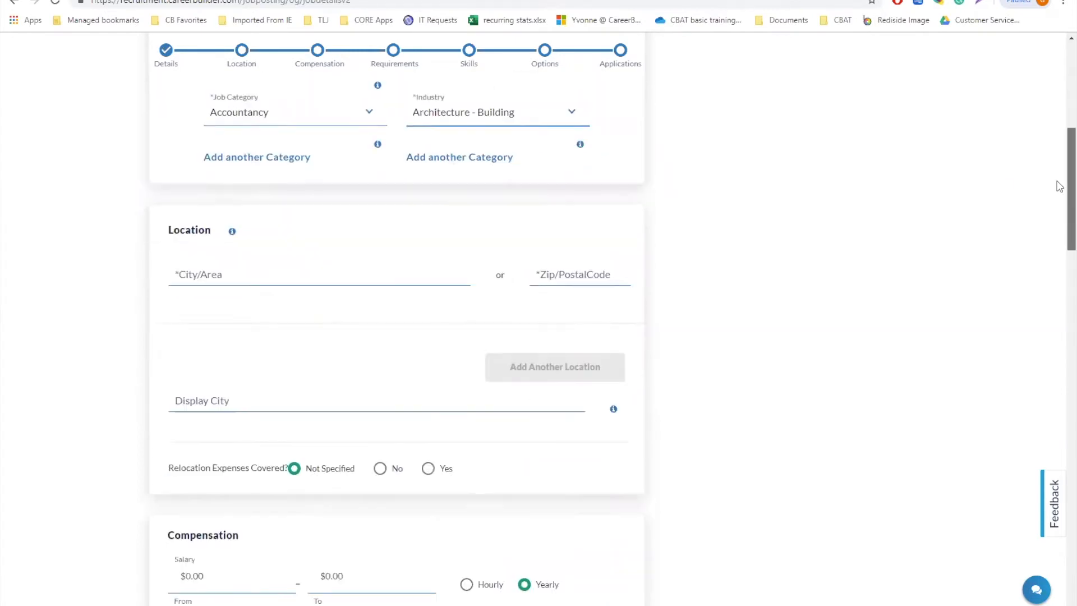
left_click(226, 275)
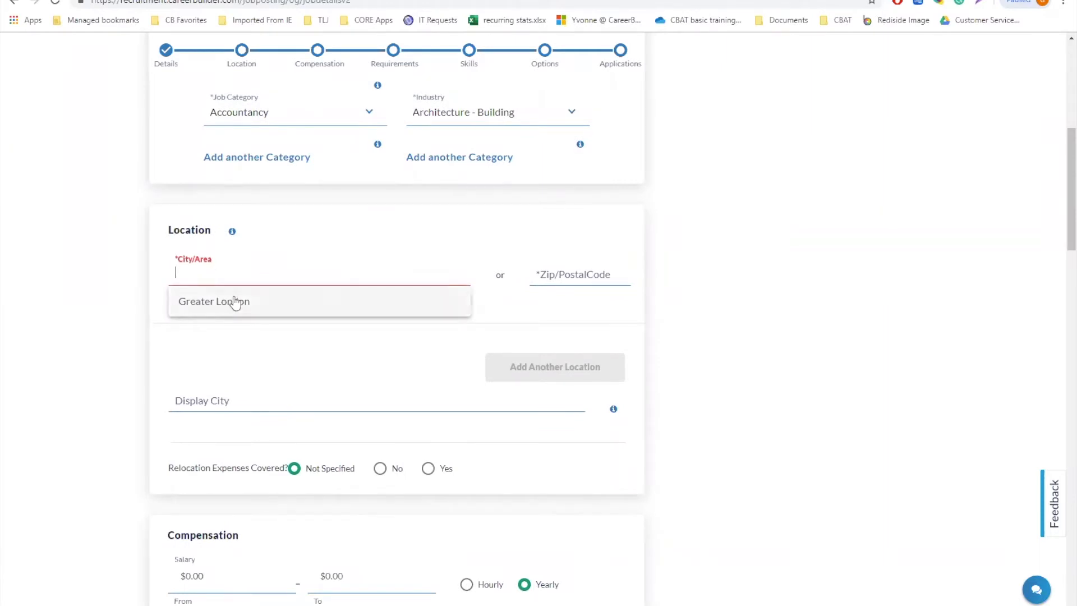
left_click(579, 275)
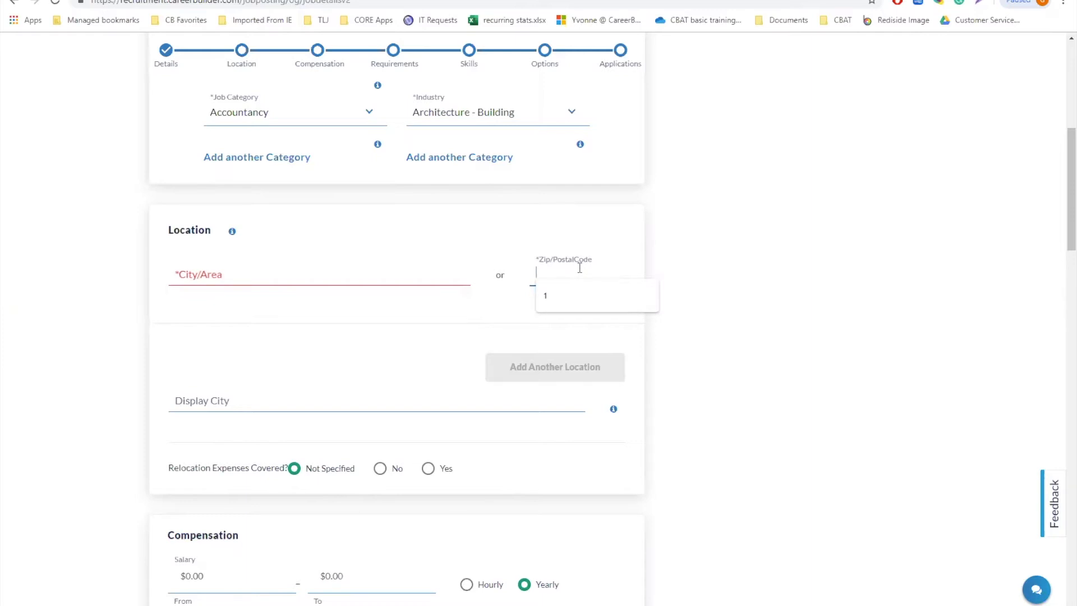
left_click(272, 275)
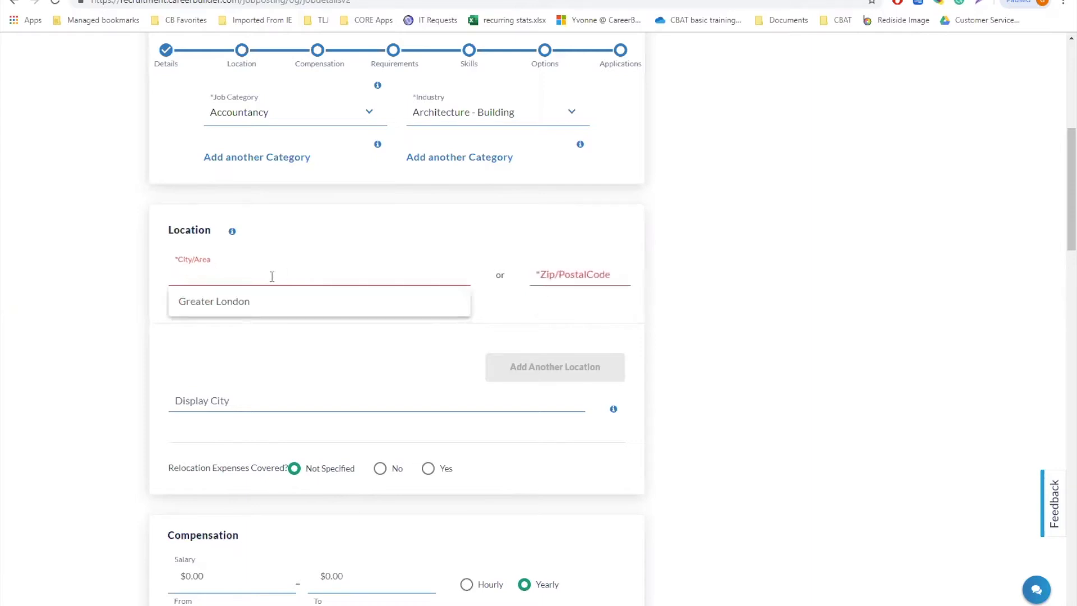
left_click(271, 301)
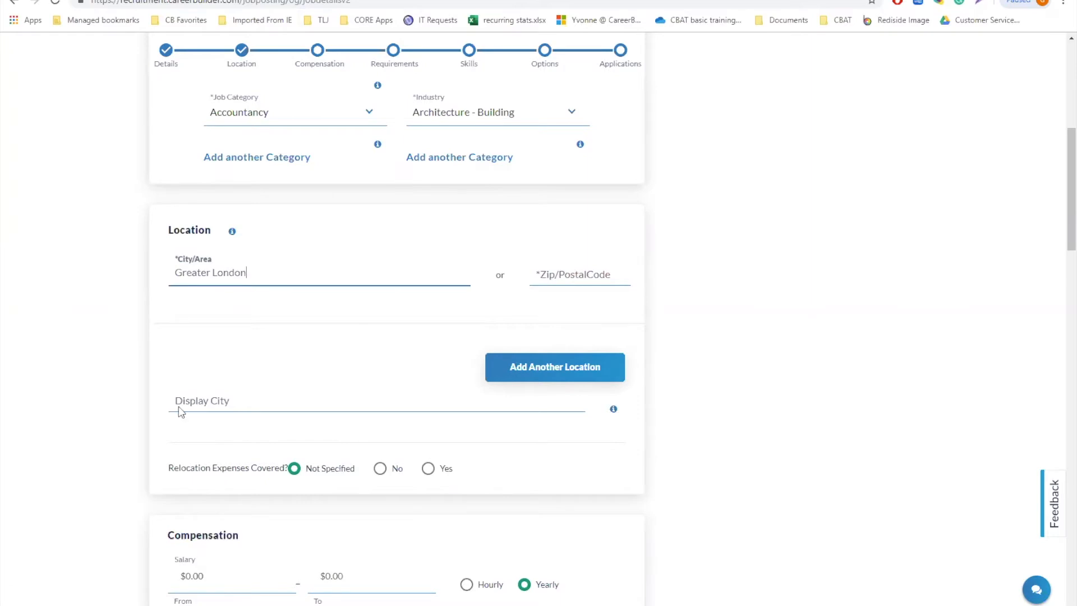
- Enter Working From Home as the display city for the job's location
left_click(229, 399)
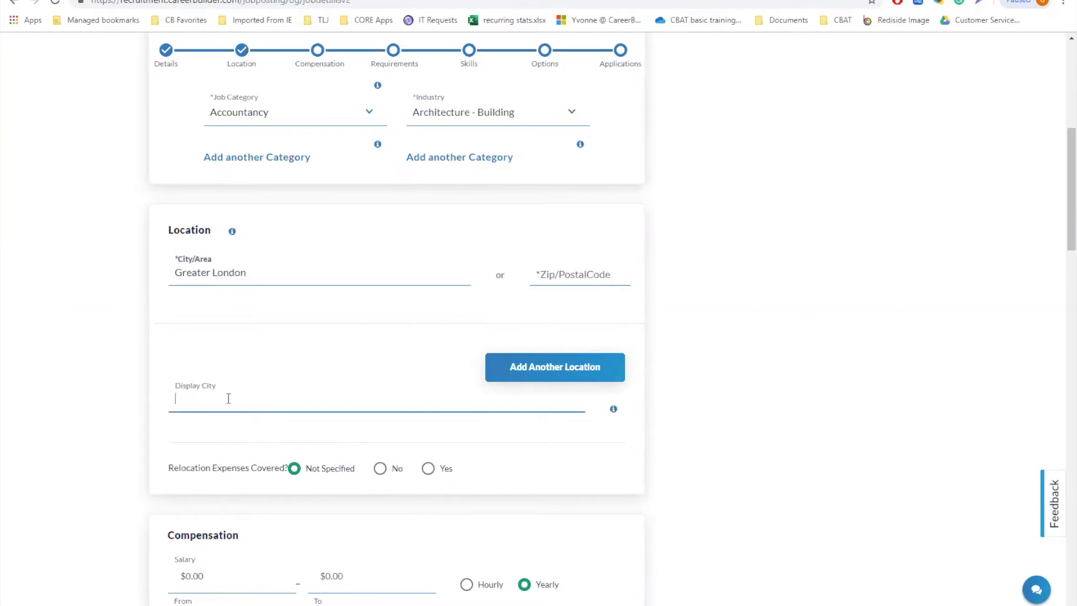
type("F")
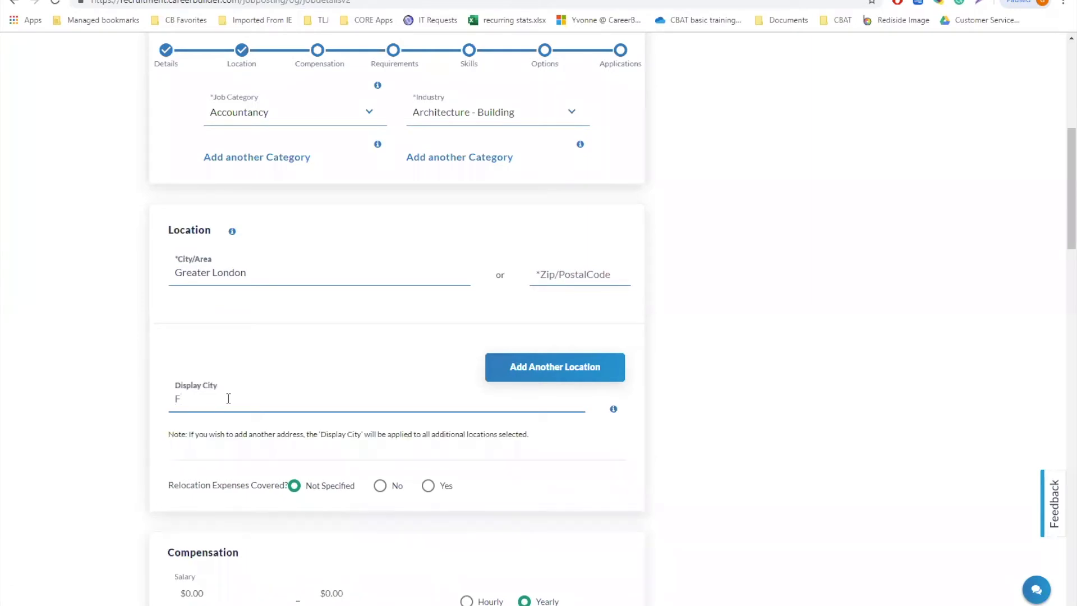
key("BackSpace")
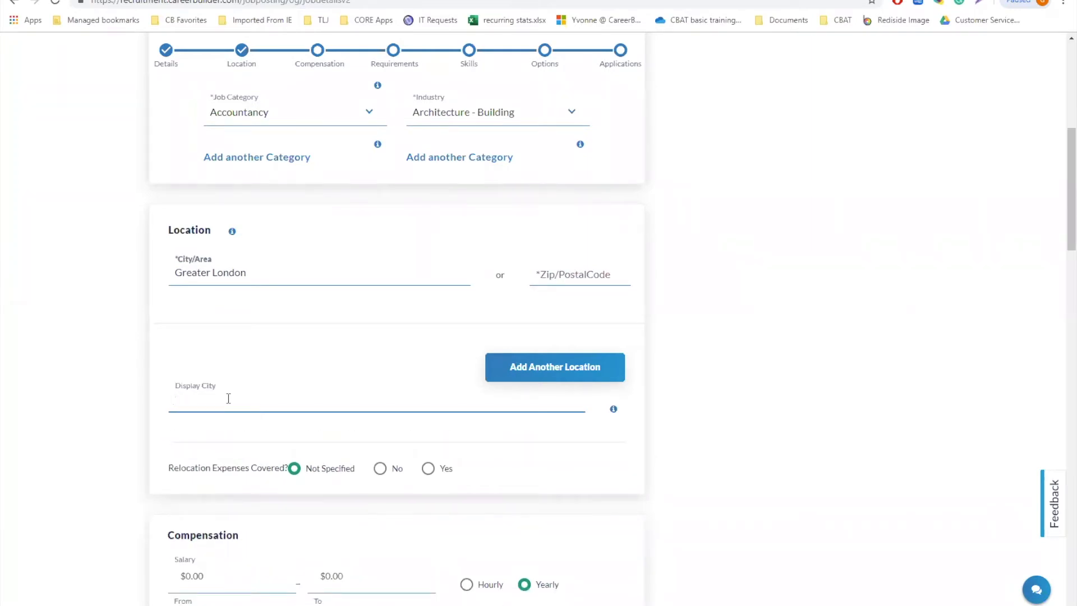
type("W")
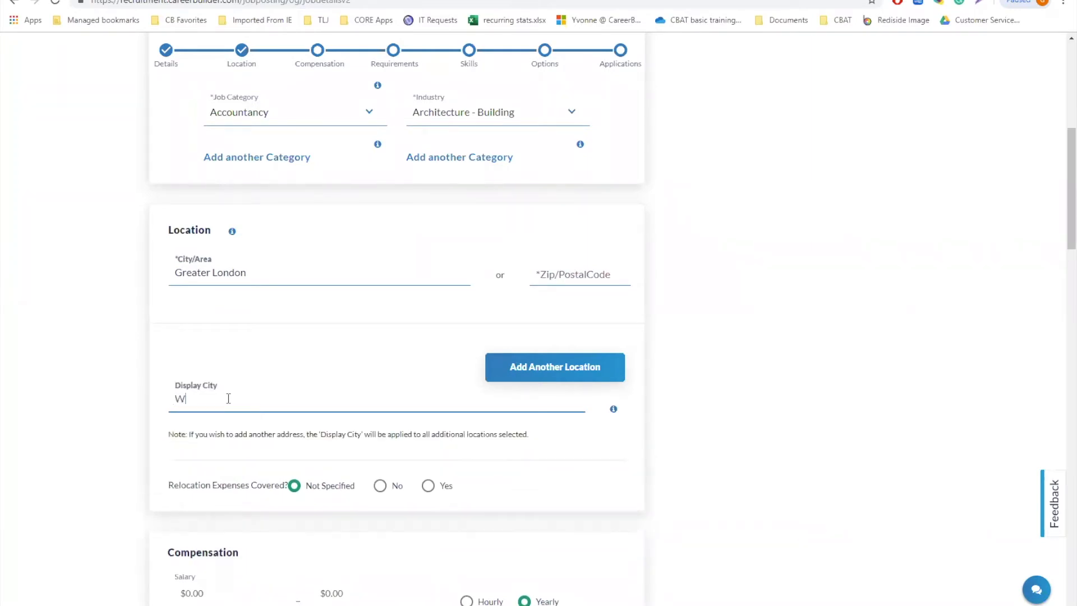
type("orking From Home")
left_click_drag(271, 400, 168, 405)
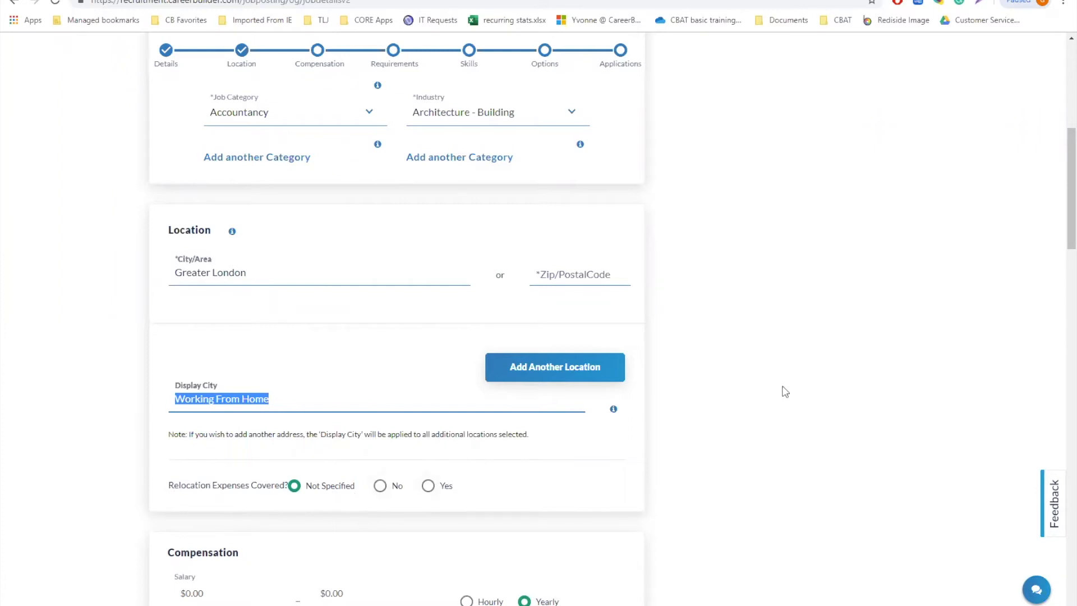
- Set a yearly salary range from 18,000 to 20,000 in the compensation section
left_click_drag(1060, 192, 1059, 278)
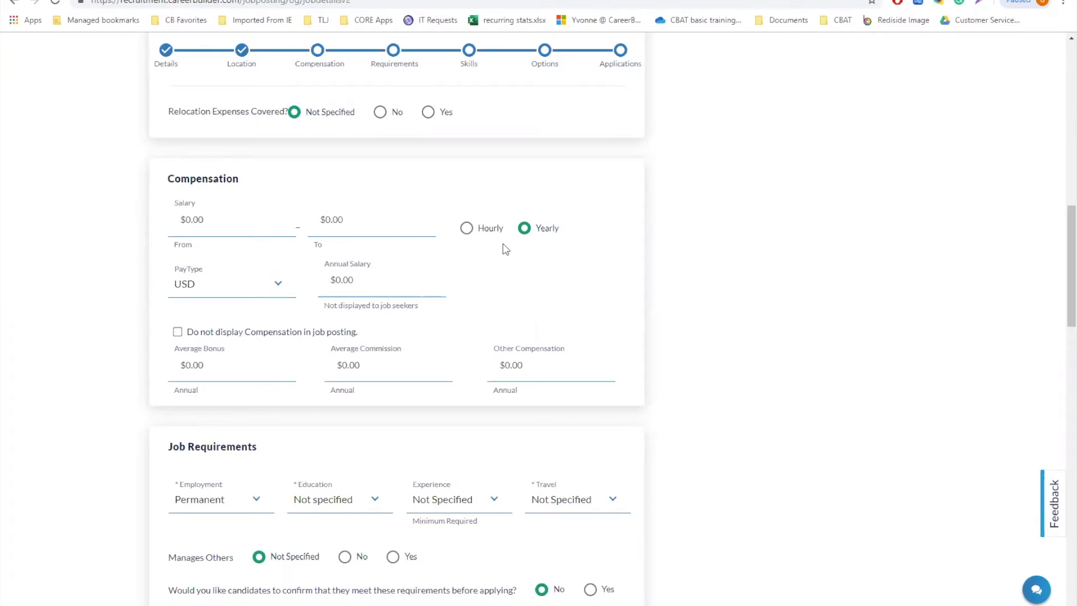
left_click(468, 229)
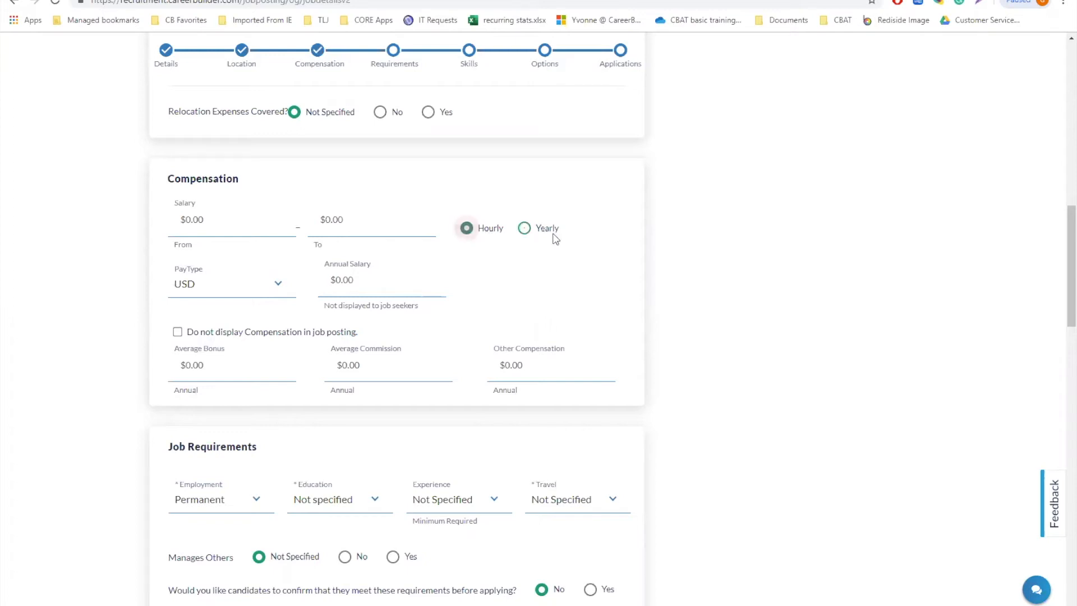
left_click(524, 229)
left_click(215, 220)
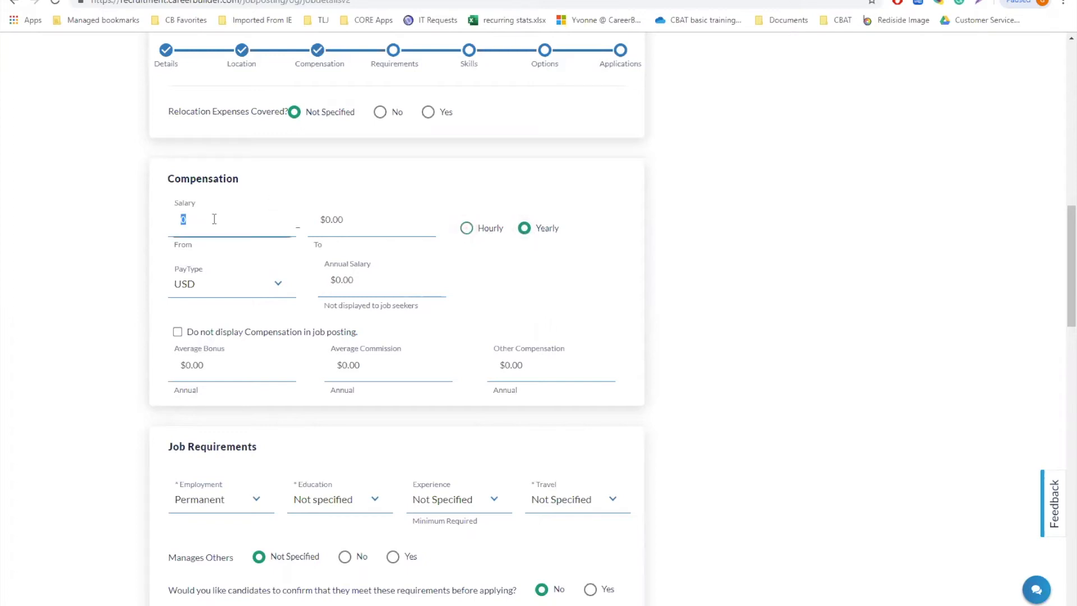
type("180002")
key("Tab")
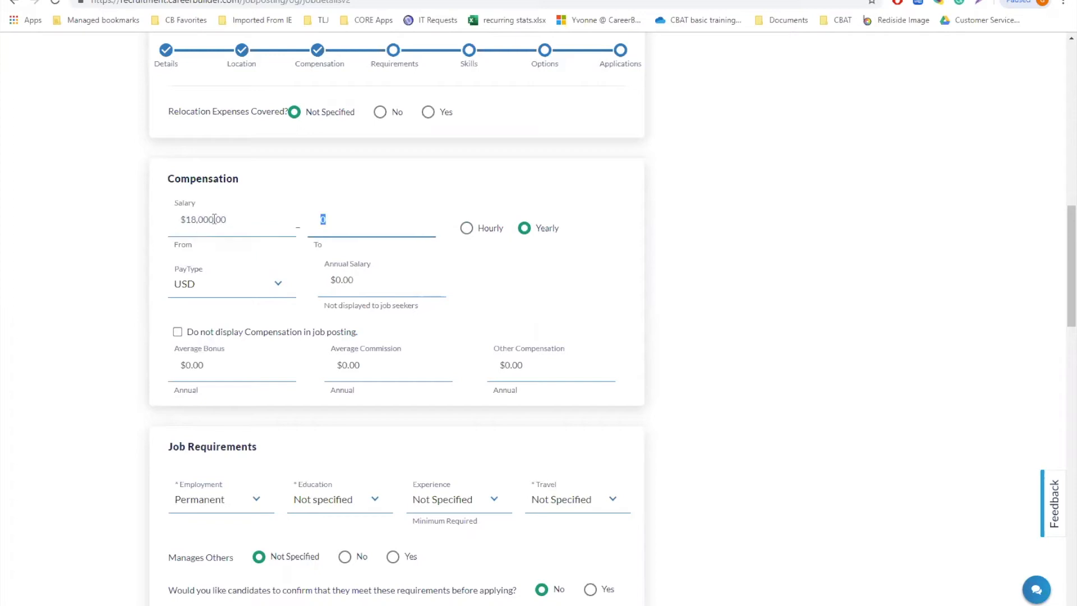
type("30000")
- Change the compensation pay type to GBP
left_click(202, 292)
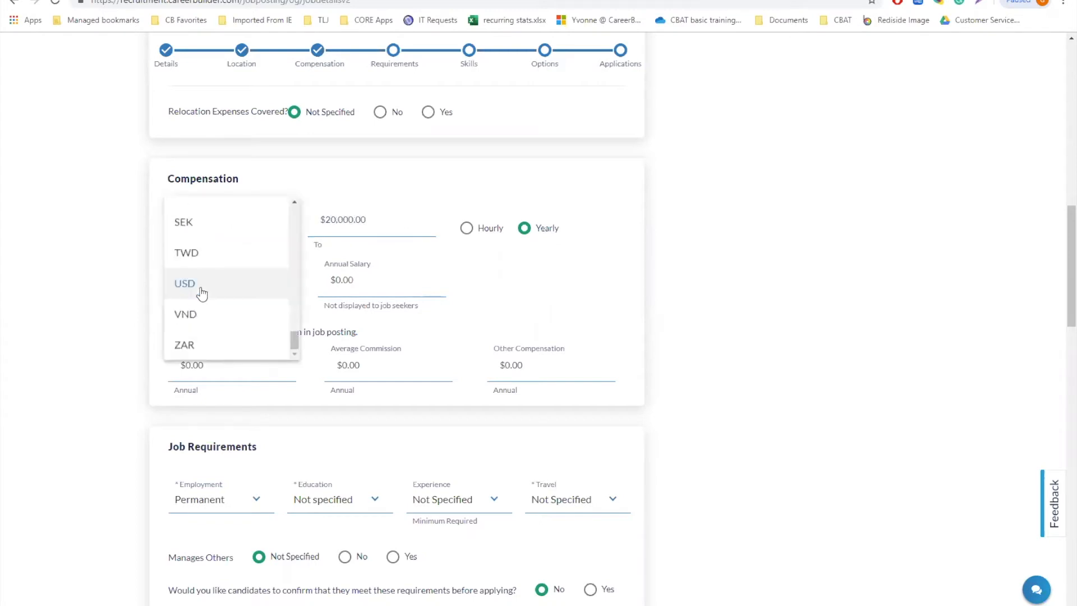
left_click_drag(293, 339, 281, 250)
left_click(247, 321)
- Set the annual salary that is not displayed to job seekers to £22,000
left_click(390, 278)
type("2200")
key("BackSpace")
key("BackSpace")
key("BackSpace")
key("BackSpace")
key("BackSpace")
key("BackSpace")
key("BackSpace")
type("200")
key("BackSpace")
key("BackSpace")
type("W")
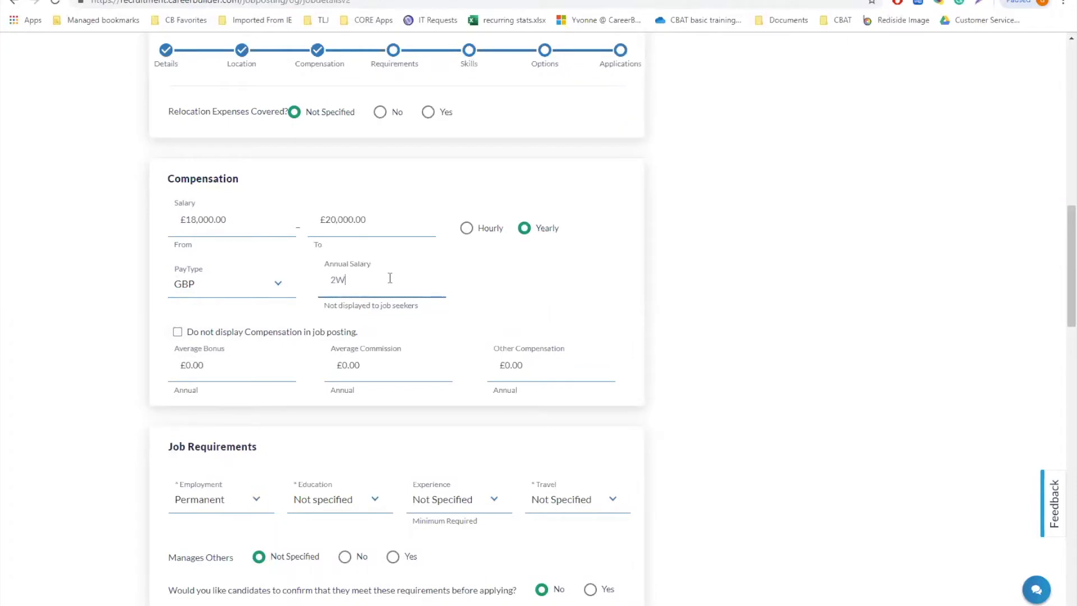
type("000")
left_click(410, 309)
left_click_drag(419, 308, 325, 308)
left_click(326, 307)
- Hide compensation from the job posting and set the average bonus to £1,000 and average commission to £500
left_click(177, 334)
left_click(229, 367)
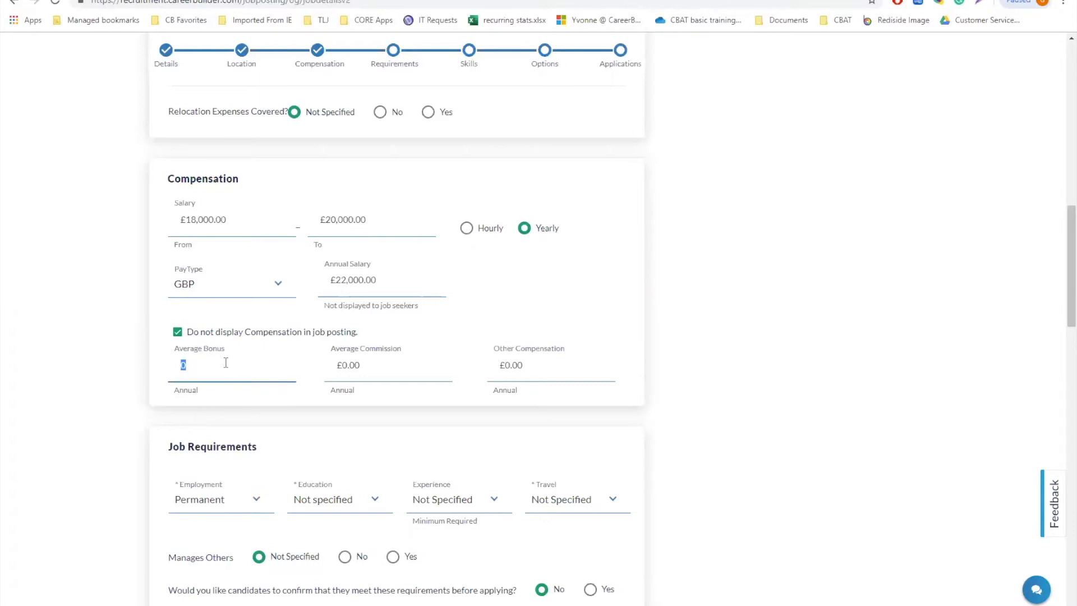
type("10")
left_click(365, 364)
type("500")
left_click(395, 414)
- Set the job requirements to Permanent employment, Degree education, 1 Year minimum experience and Up to 25% travel
scroll(1058, 279, "down", 4)
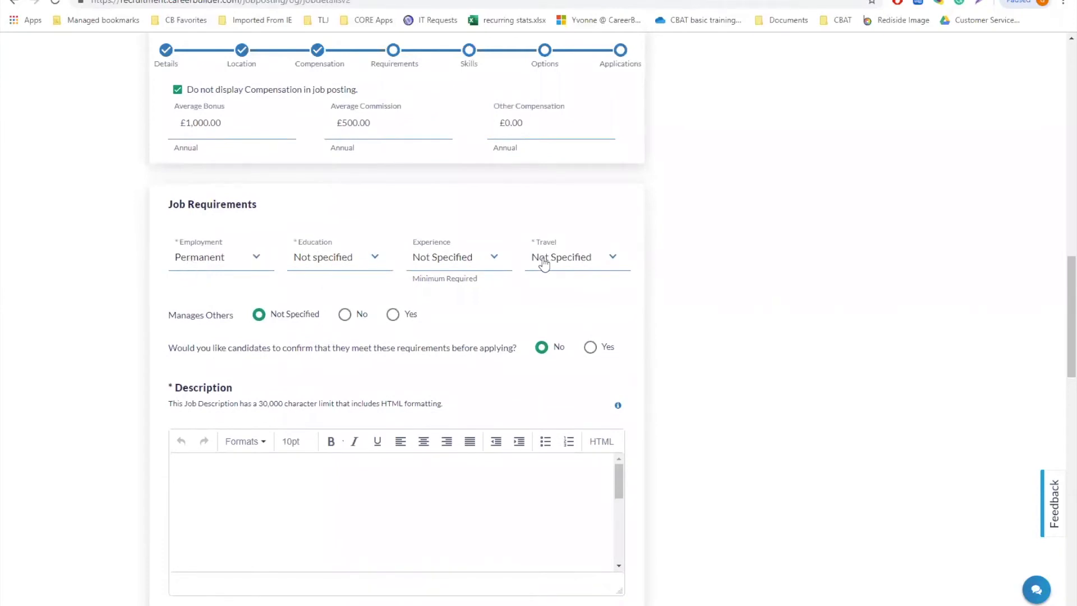
left_click(241, 261)
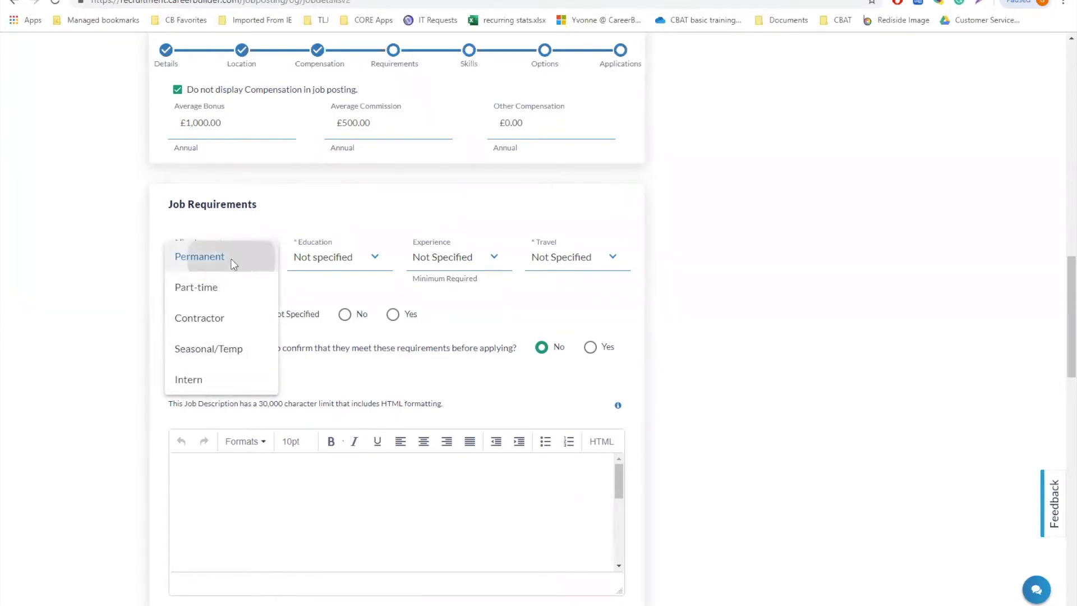
left_click(232, 264)
left_click(330, 262)
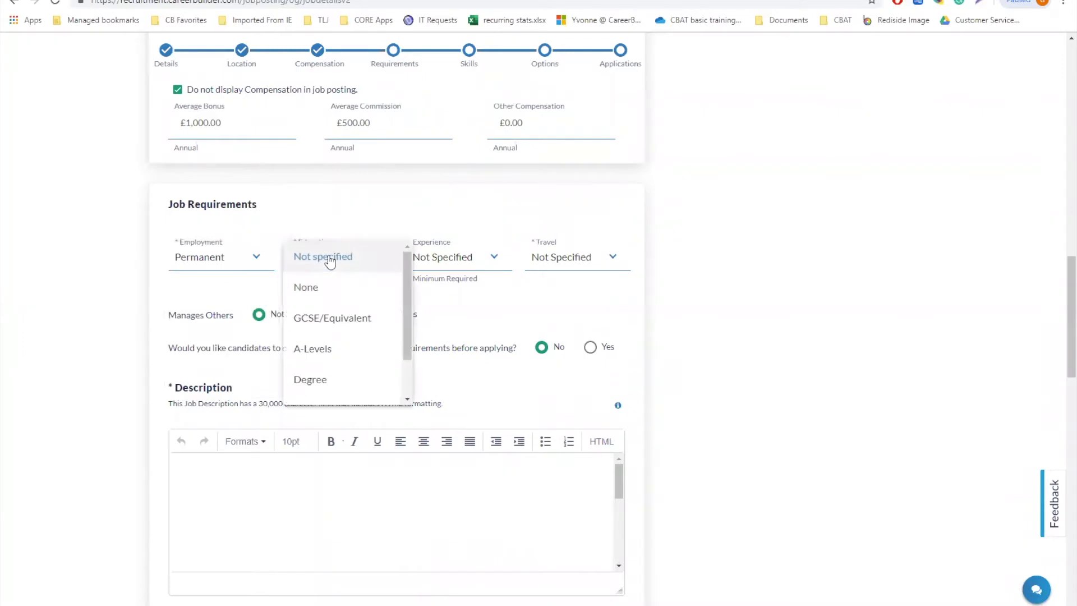
left_click(332, 380)
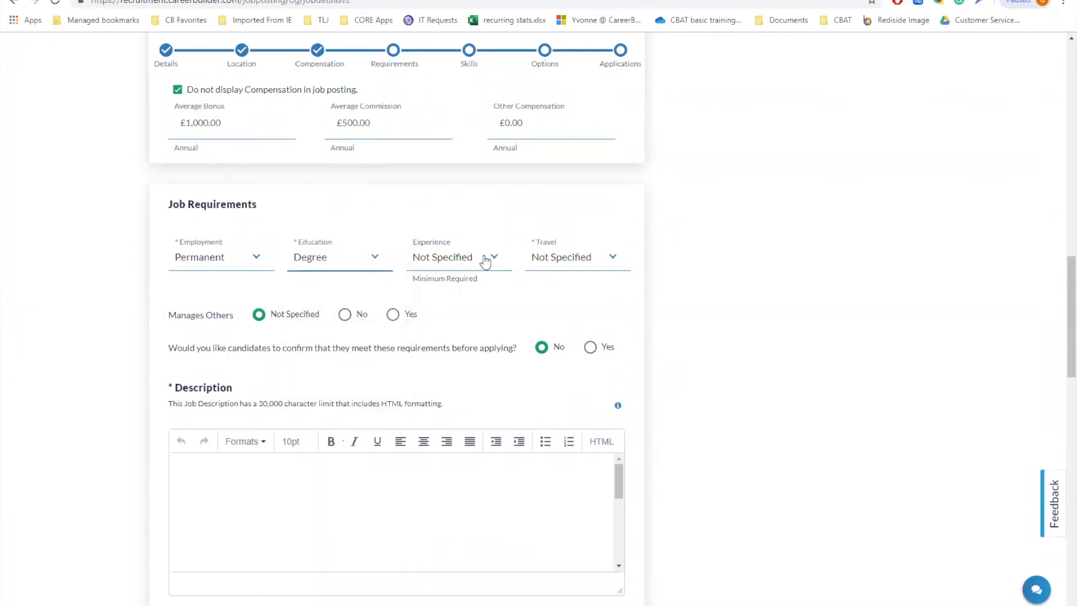
left_click(484, 260)
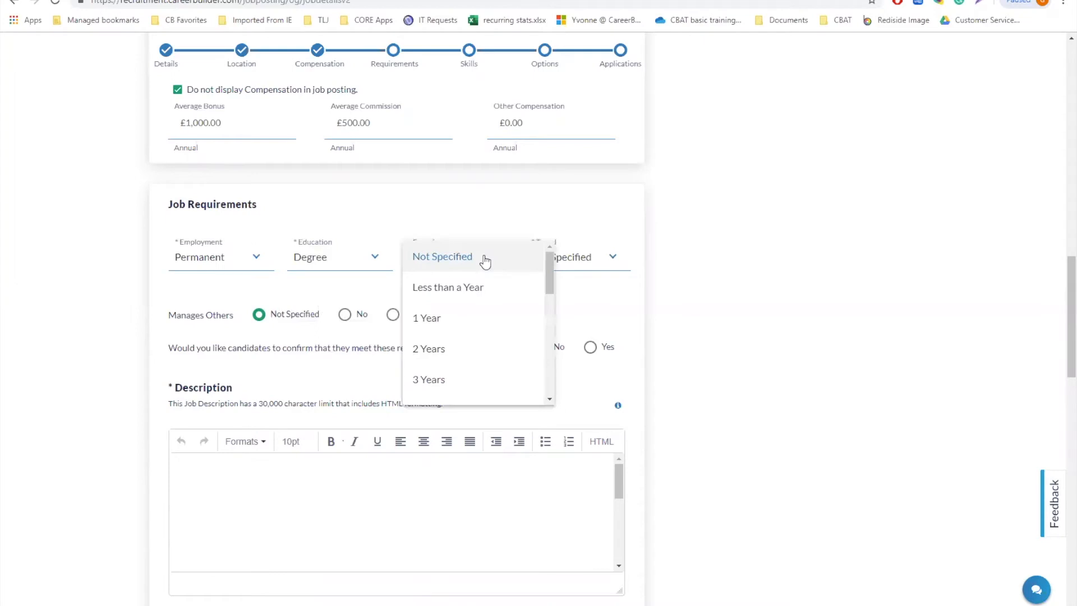
left_click(476, 320)
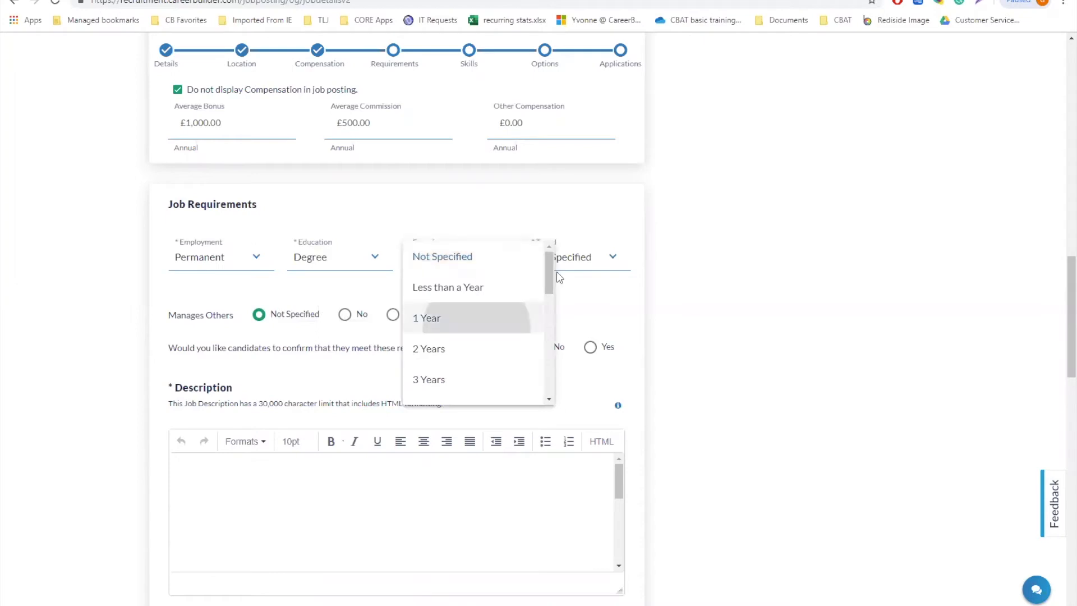
left_click(585, 259)
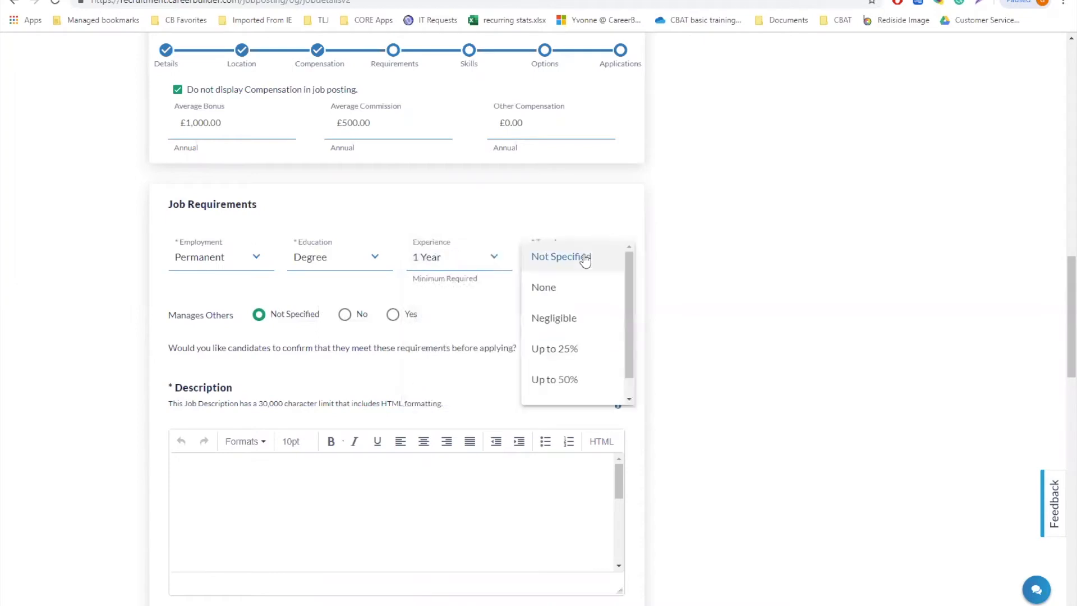
left_click(582, 352)
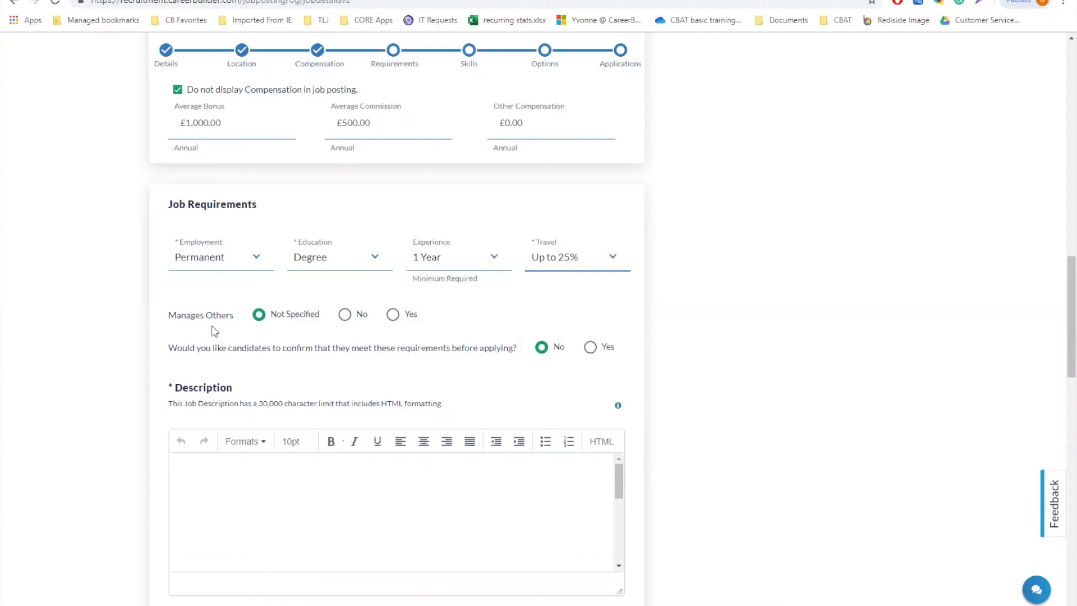
- Keep Manages Others at Not Specified and ask candidates to confirm they meet the requirements before applying
left_click(393, 314)
left_click(344, 315)
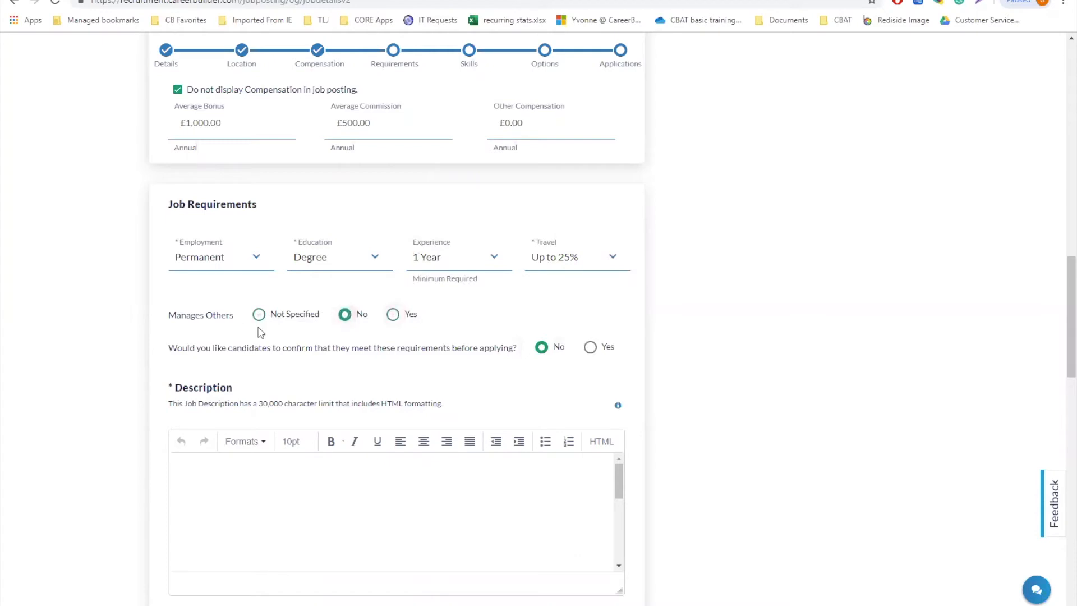
left_click(258, 314)
left_click(590, 348)
- Enter a two-line job description reading TEST and Test
left_click_drag(1060, 313, 1058, 342)
scroll(1059, 342, "down", 2)
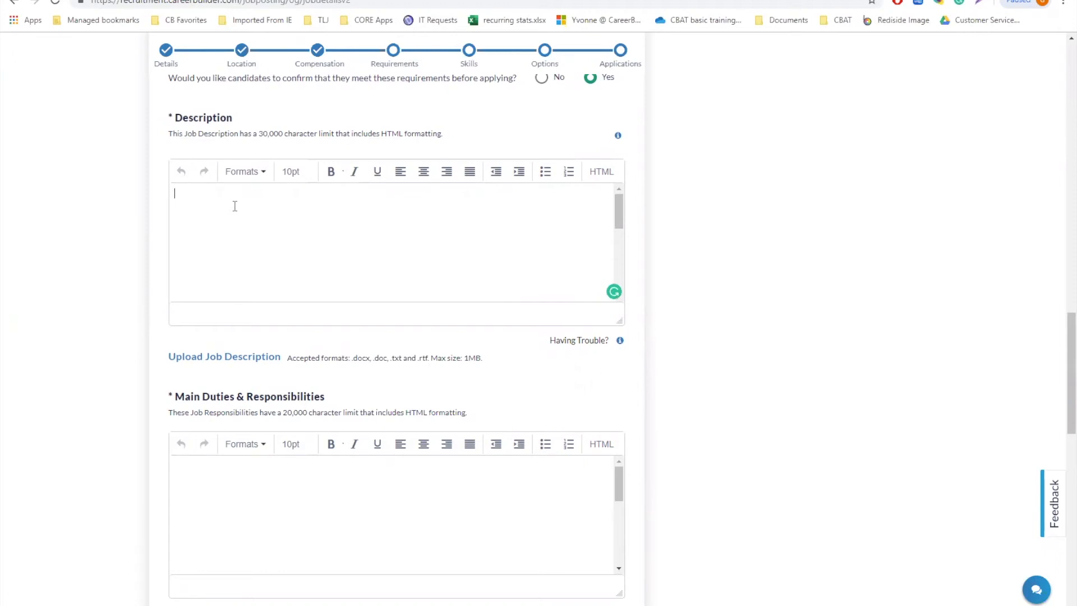
type("TEST")
key("Return")
type("Test")
- Centre both lines of the job description and make them bold
left_click_drag(191, 204, 174, 193)
left_click(423, 171)
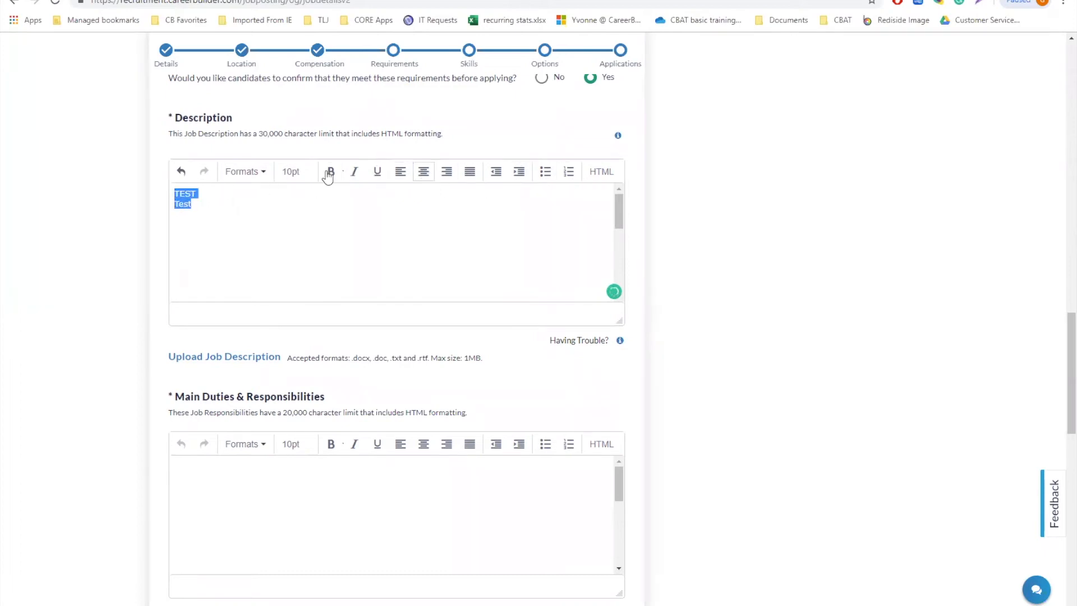
left_click(330, 173)
left_click(298, 255)
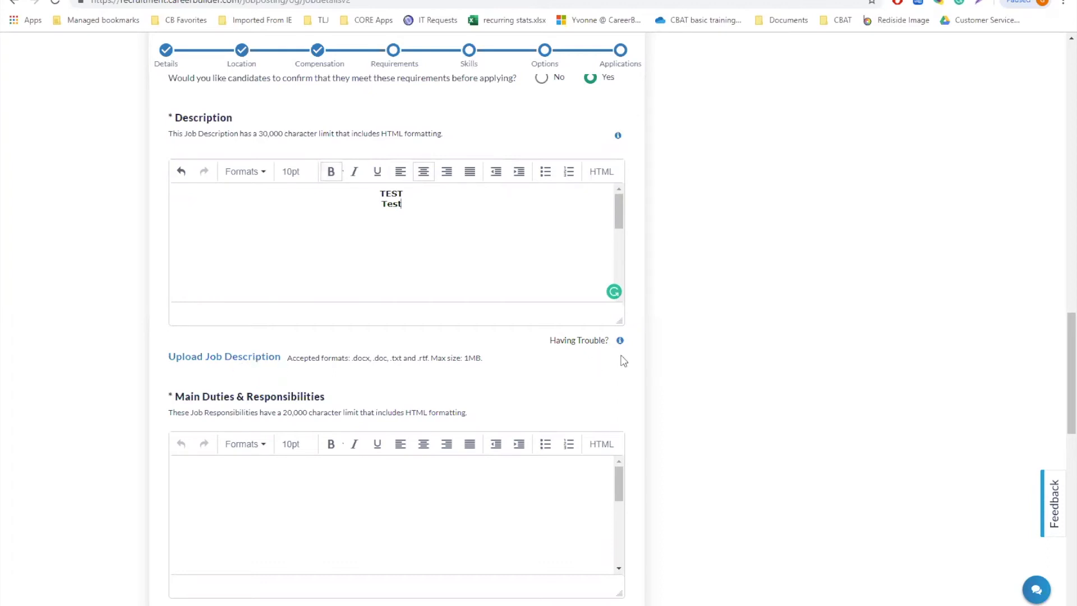
- Upload the Manufacturer Engineer TEST JOB document to fill in the Main Duties & Responsibilities text
scroll(1059, 359, "down", 1)
scroll(1059, 359, "down", 2)
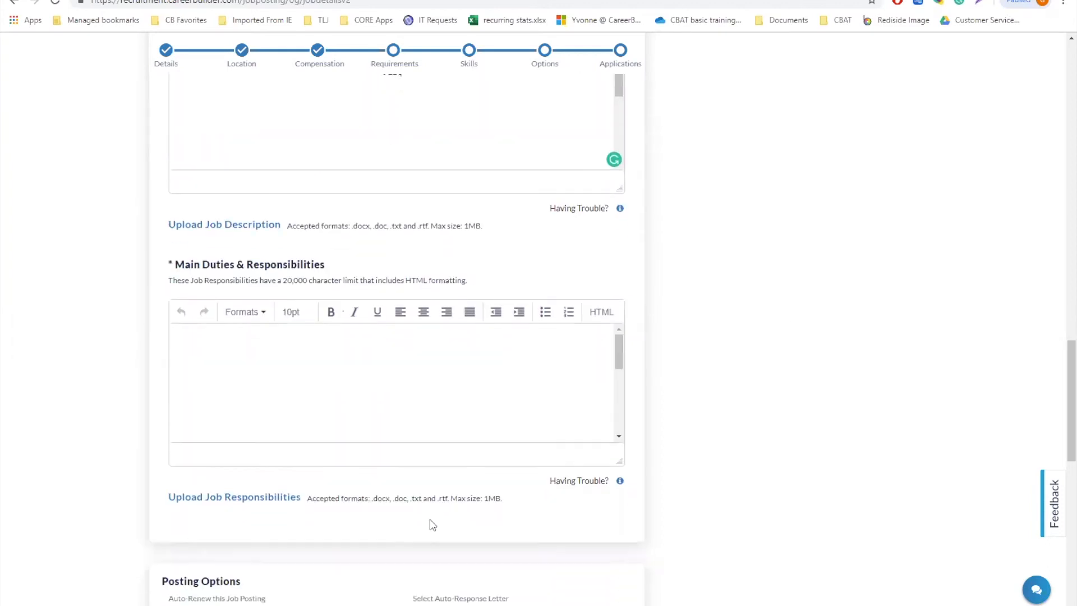
left_click(252, 224)
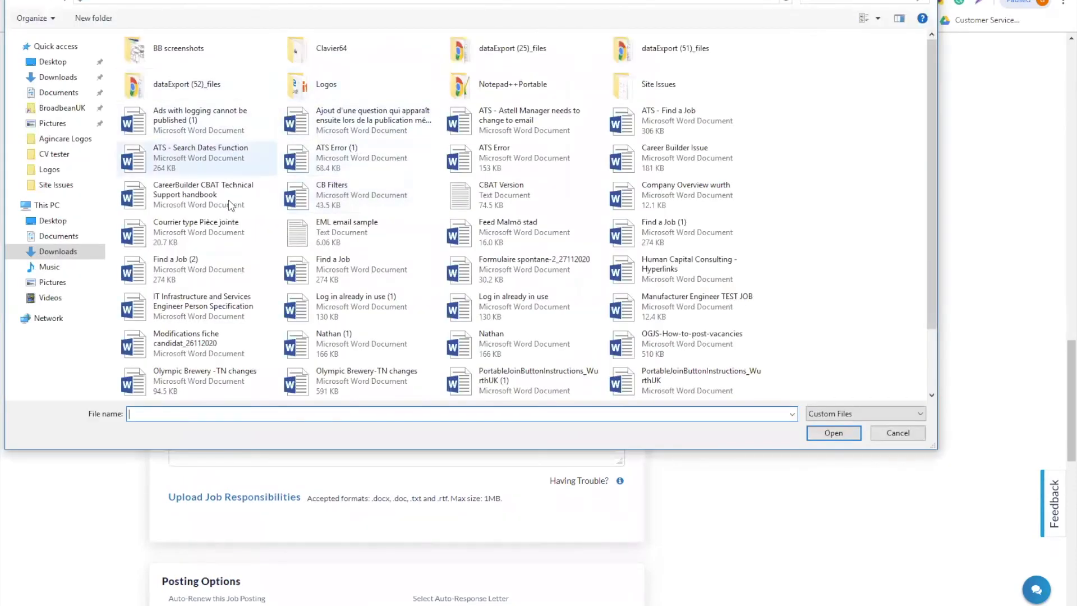
left_click(818, 1)
type("examp")
left_click(259, 56)
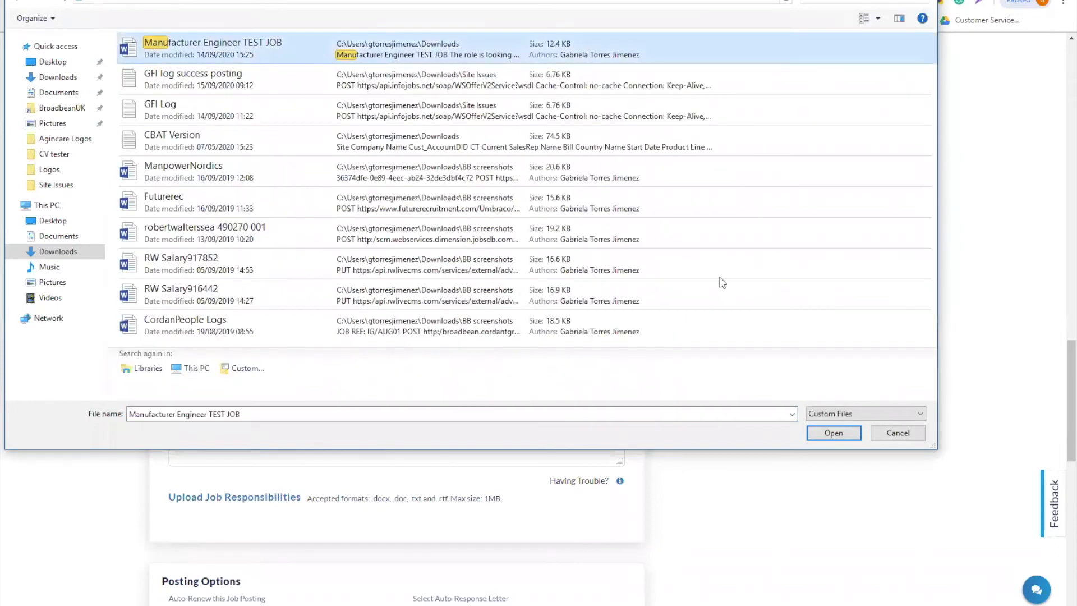
left_click(833, 433)
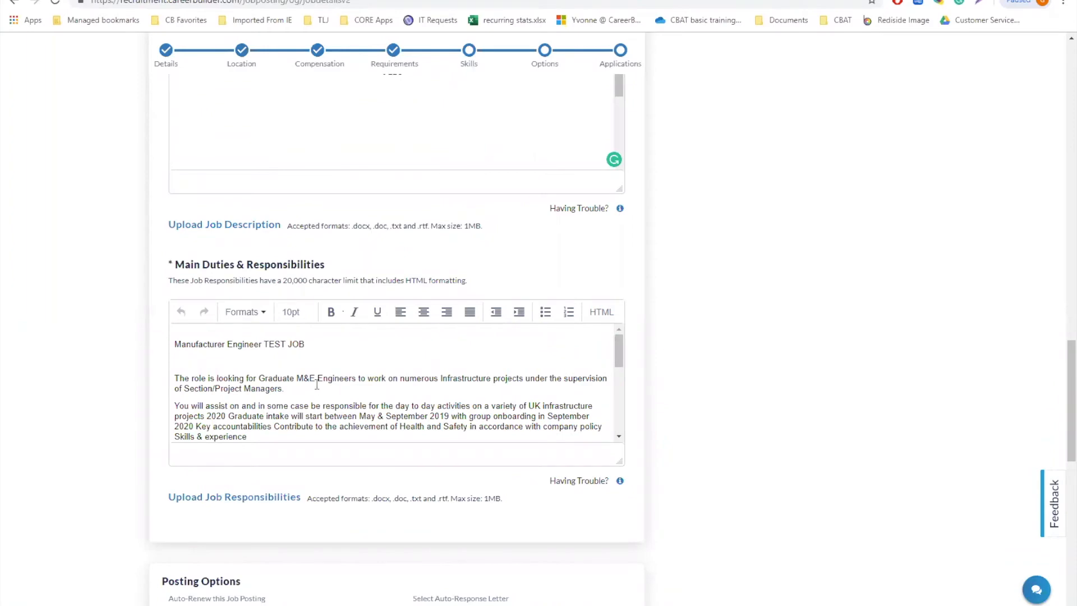
scroll(619, 353, "down", 6)
scroll(620, 337, "up", 2)
scroll(619, 336, "up", 3)
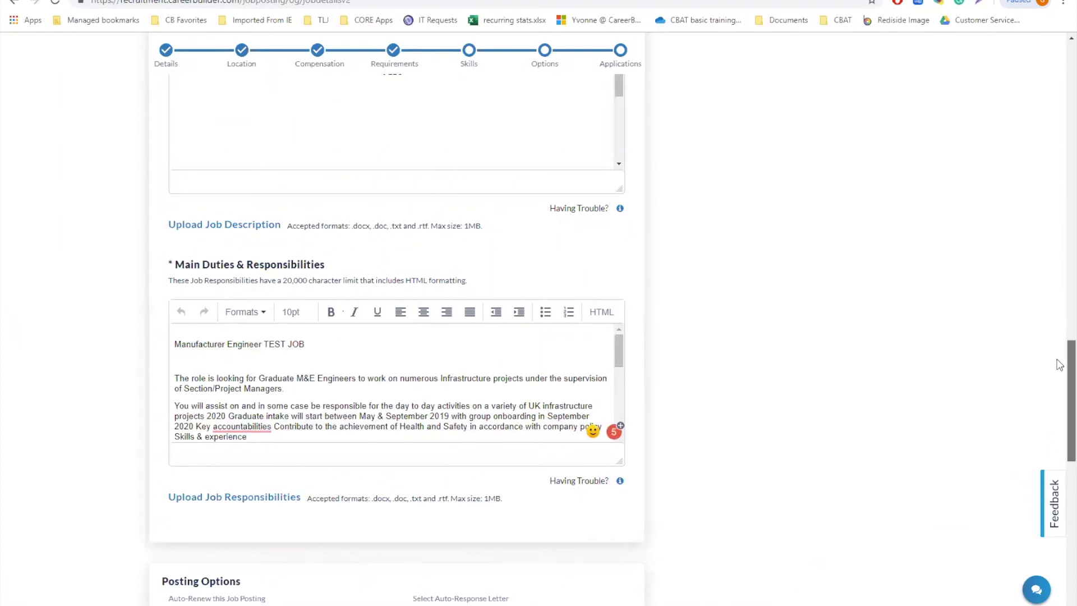
- Set the job posting to auto-renew for 1 month
scroll(1059, 364, "down", 7)
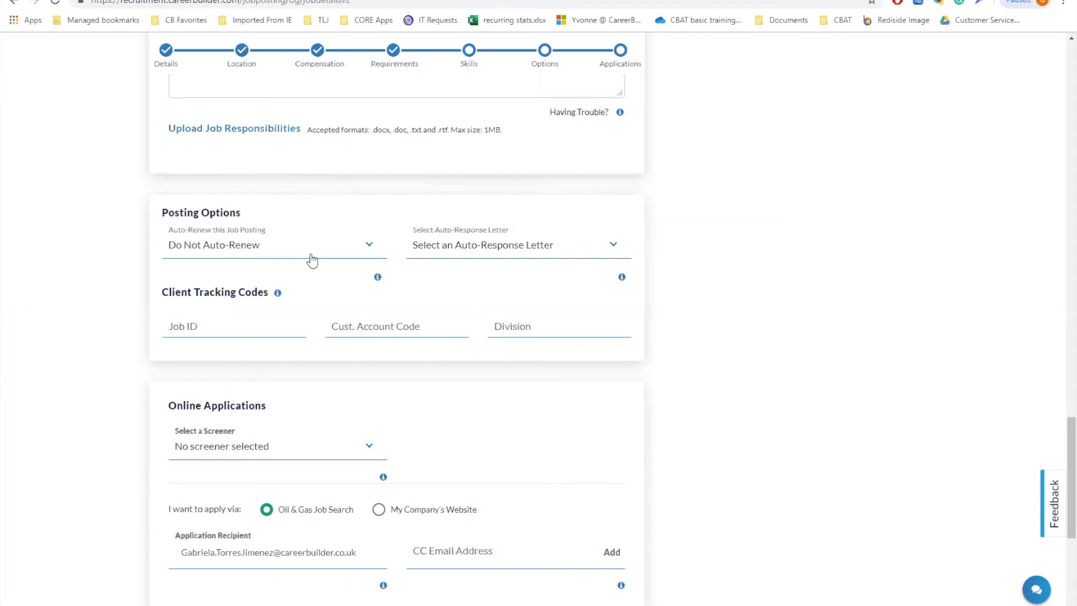
left_click(332, 249)
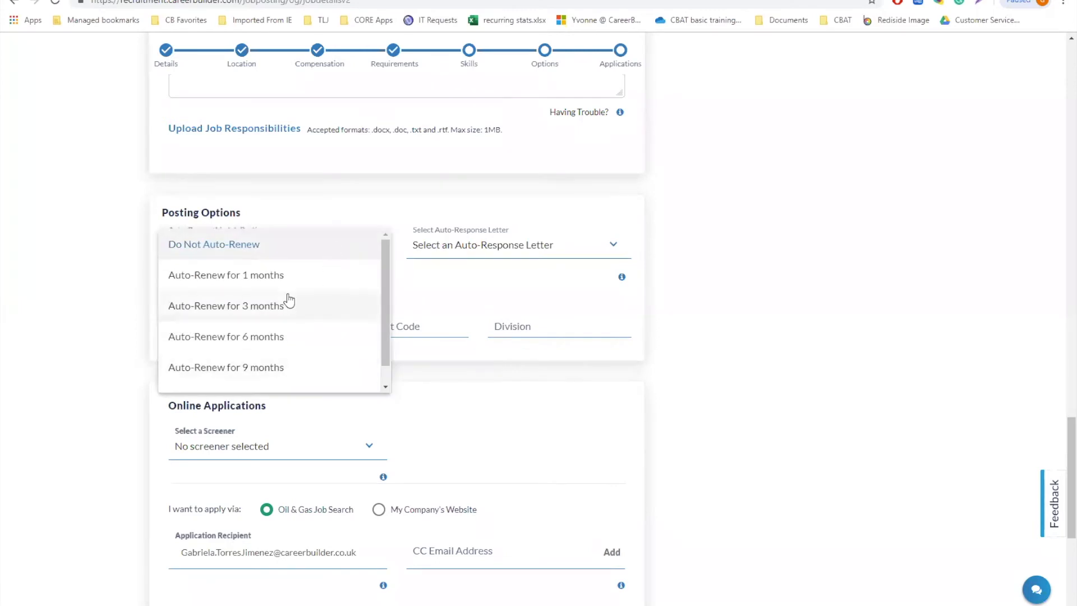
left_click(301, 278)
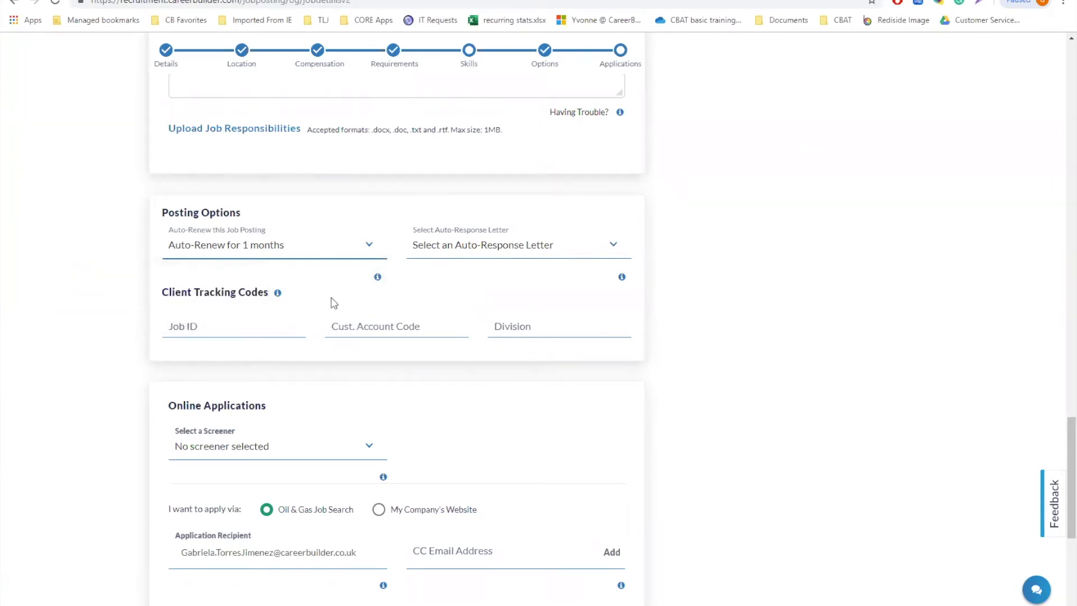
- Fill in the client tracking codes with Job ID OGJS1234 and division HR
left_click(237, 327)
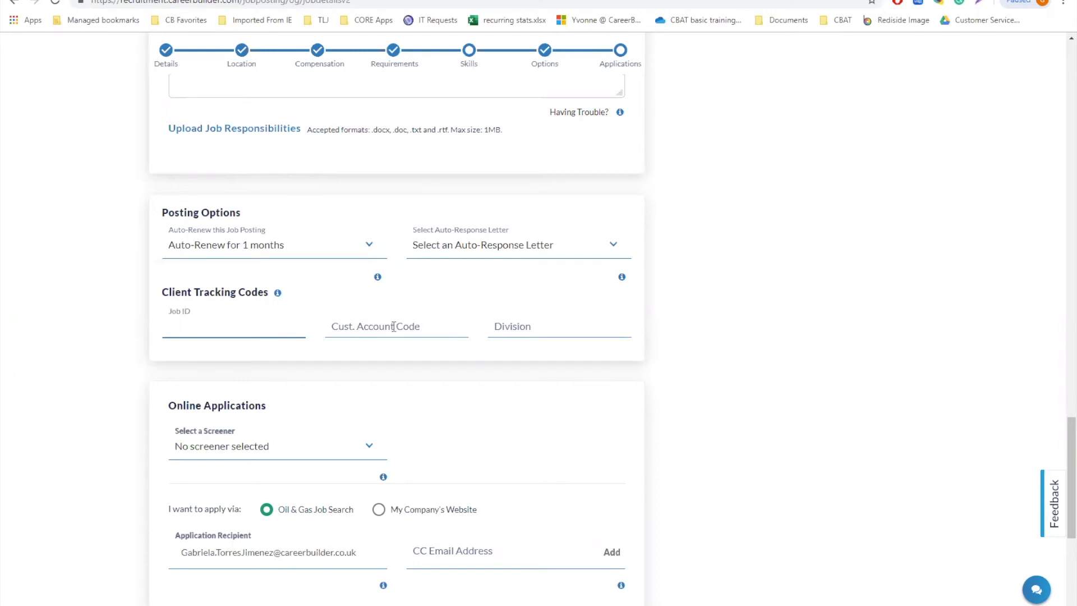
type("OGJS1234")
left_click(530, 325)
type("HR")
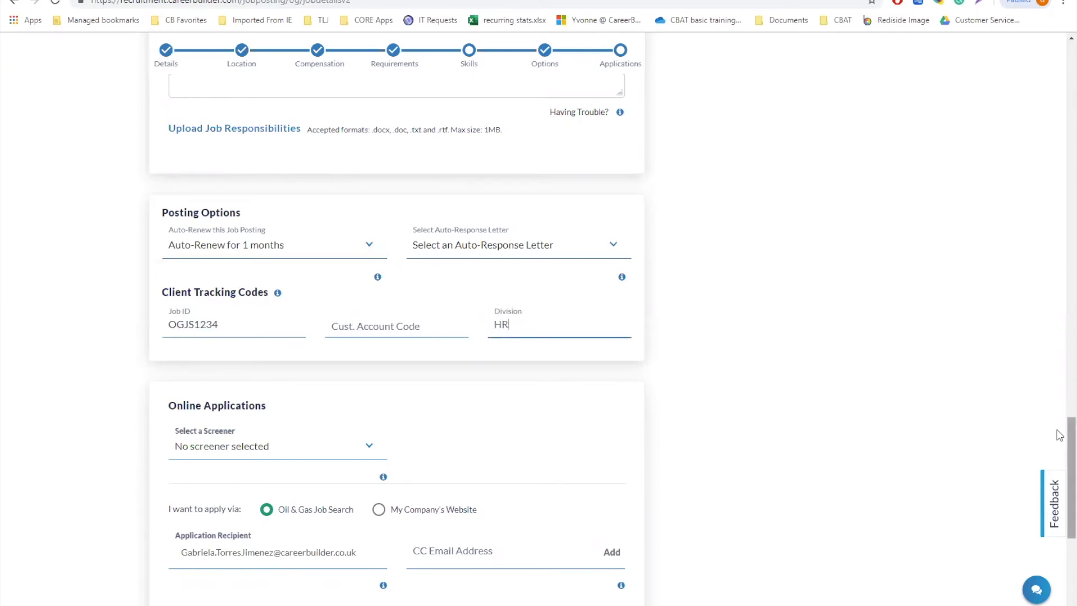
- Review the online application options, covering the available screeners, the company-website application method, the CC e-mail field and the direct contact details
scroll(1059, 435, "down", 4)
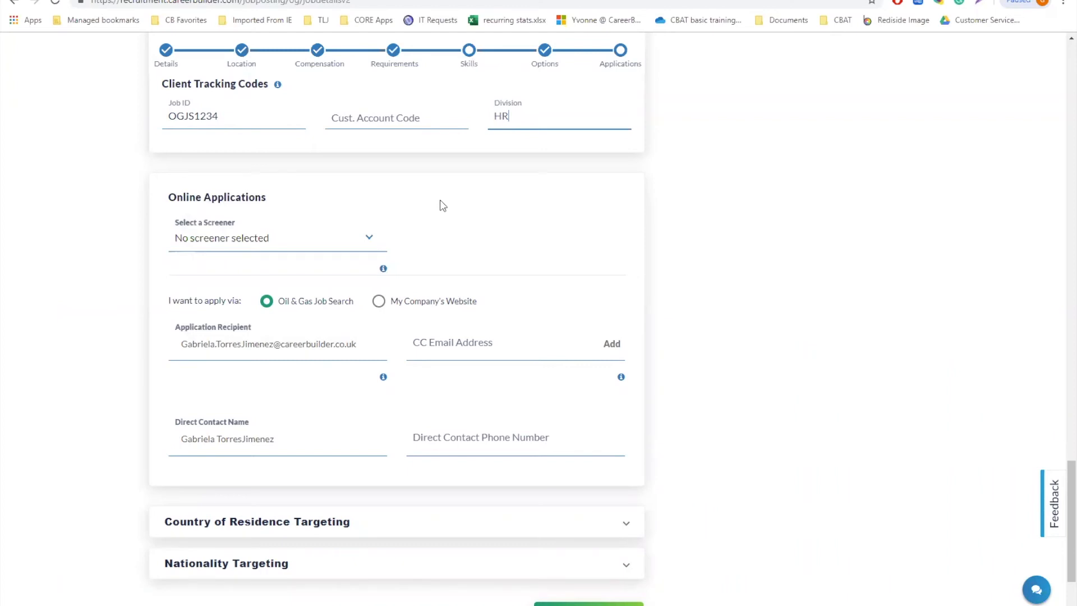
left_click(366, 244)
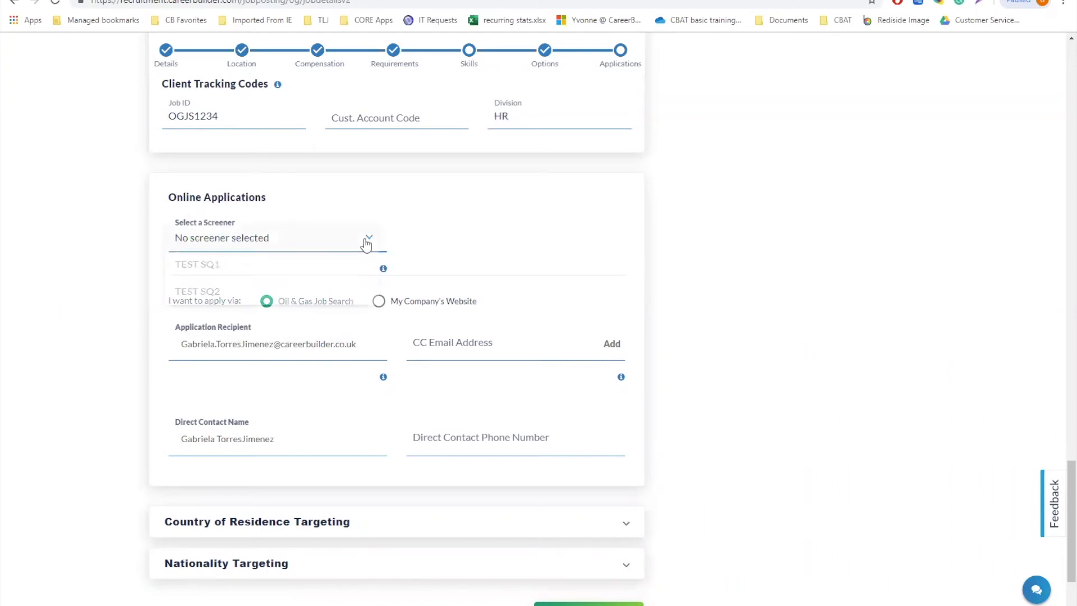
left_click(484, 241)
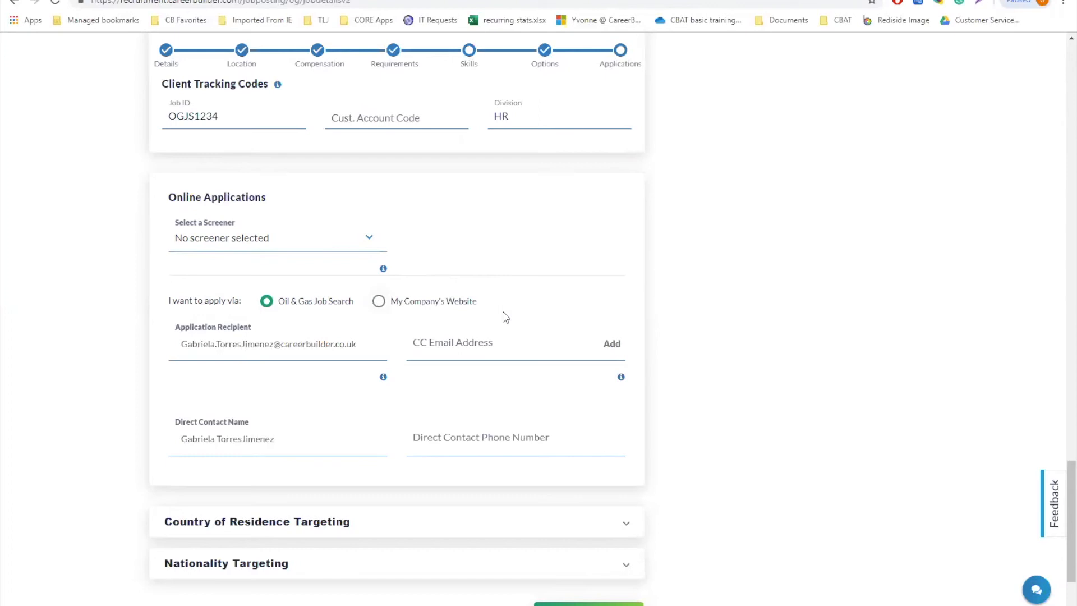
left_click(377, 302)
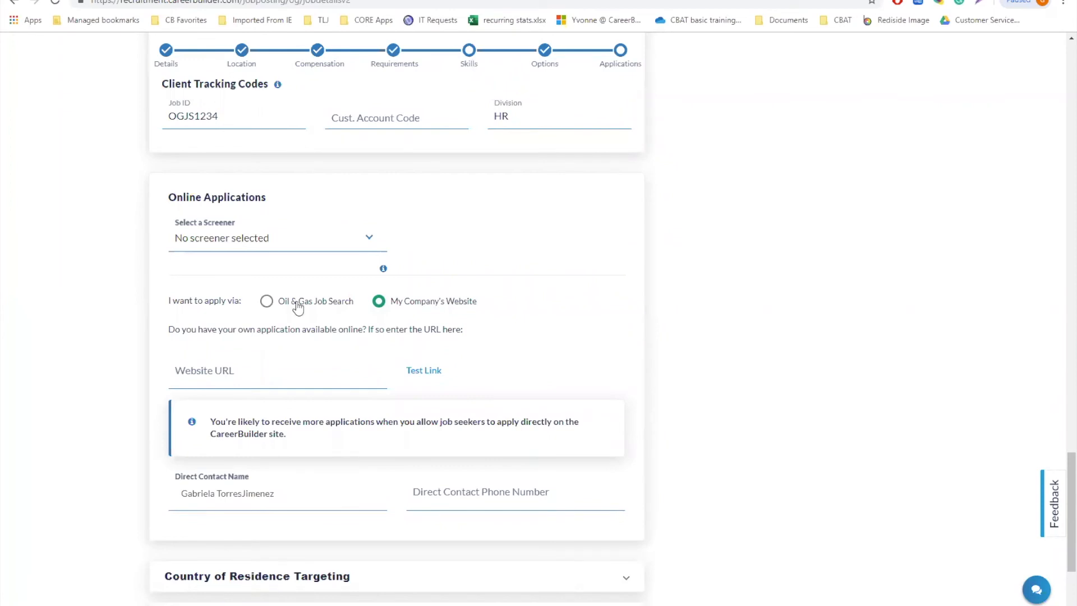
left_click(267, 302)
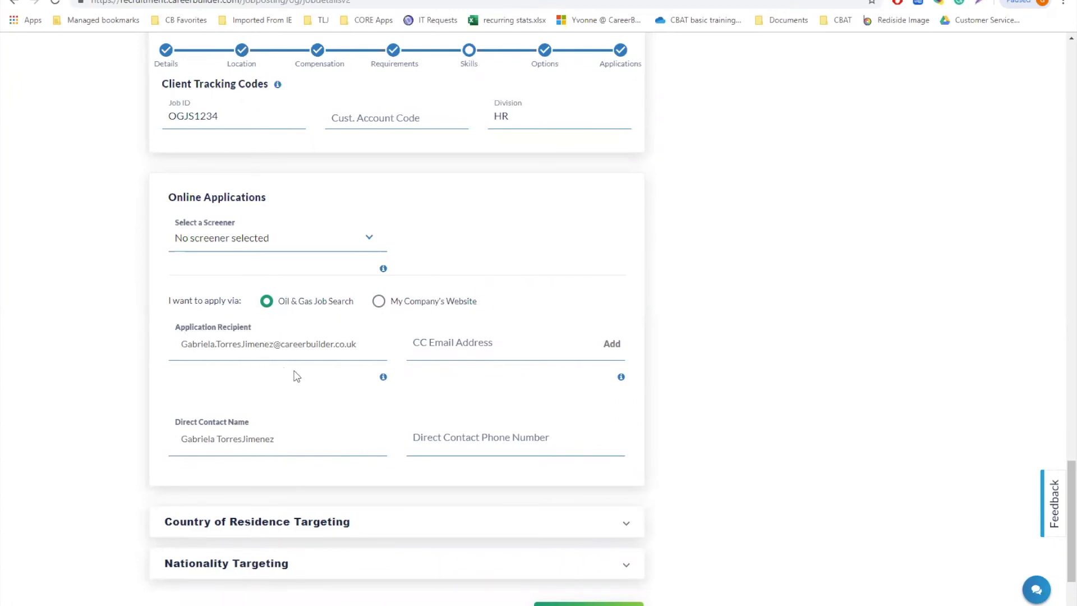
left_click(474, 344)
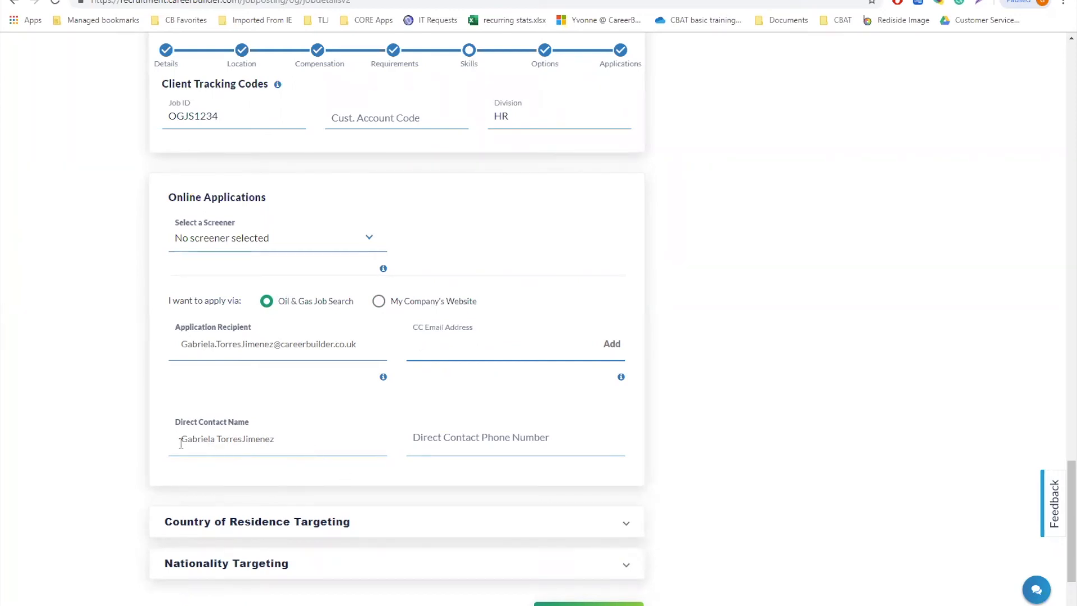
left_click_drag(185, 444, 272, 441)
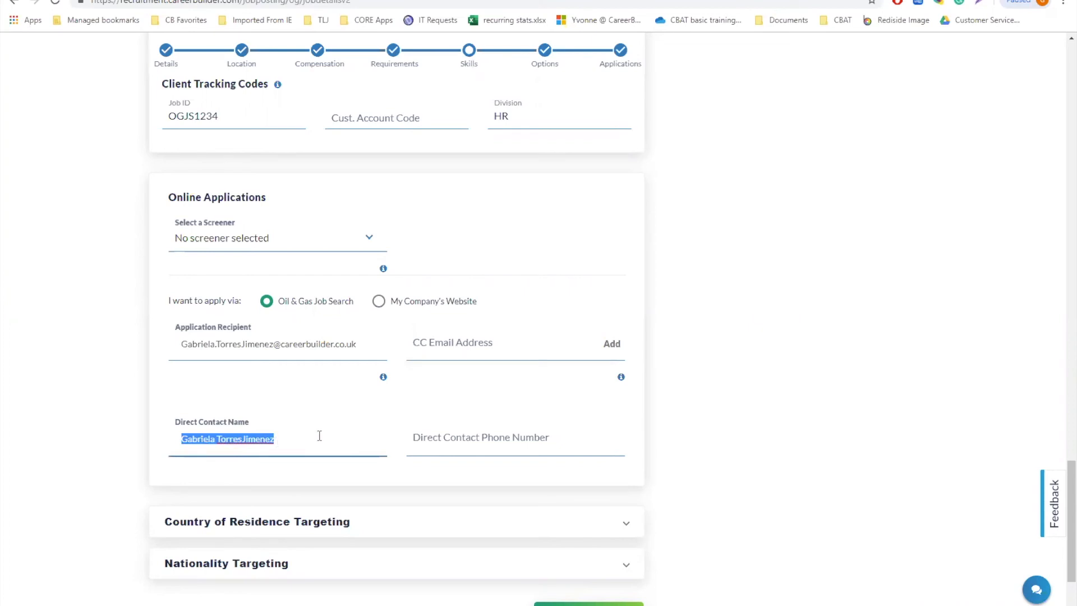
left_click(486, 437)
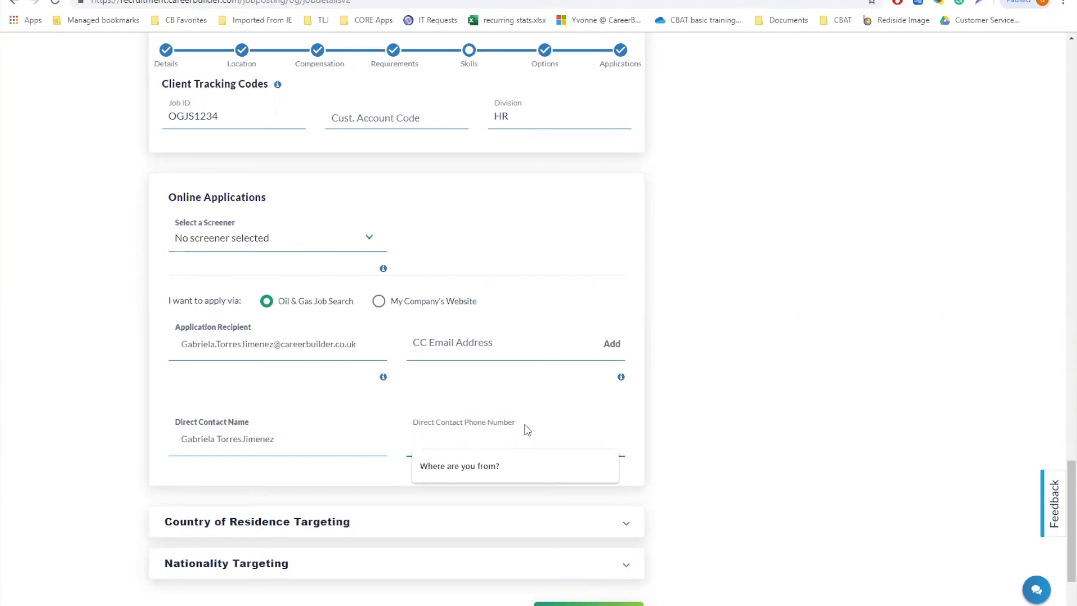
left_click(465, 407)
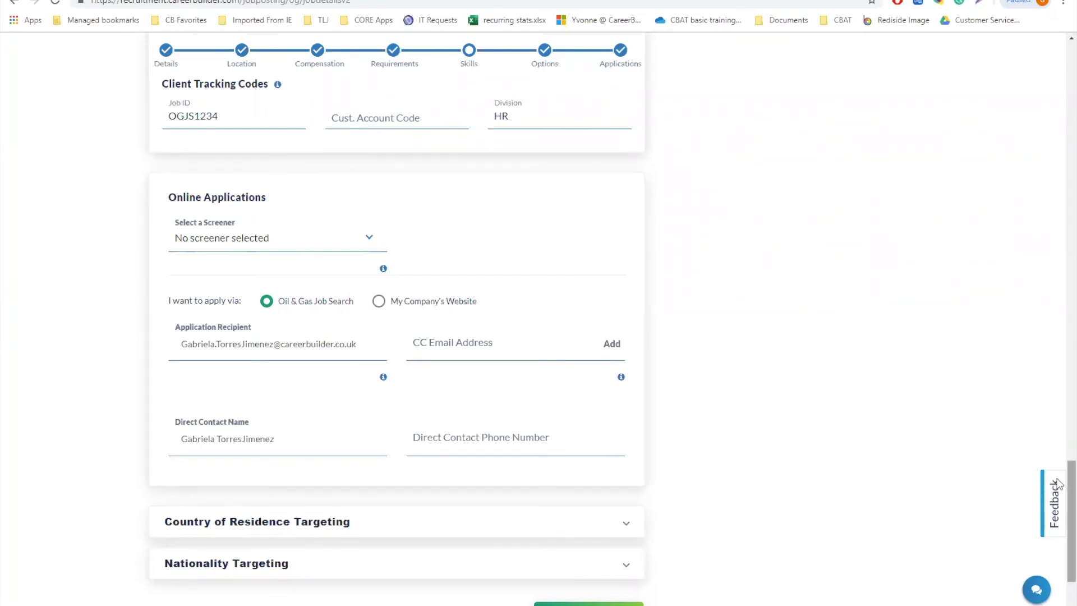
- Examine the country choices offered under Country of Residence Targeting
scroll(1059, 503, "down", 1)
scroll(1059, 503, "down", 2)
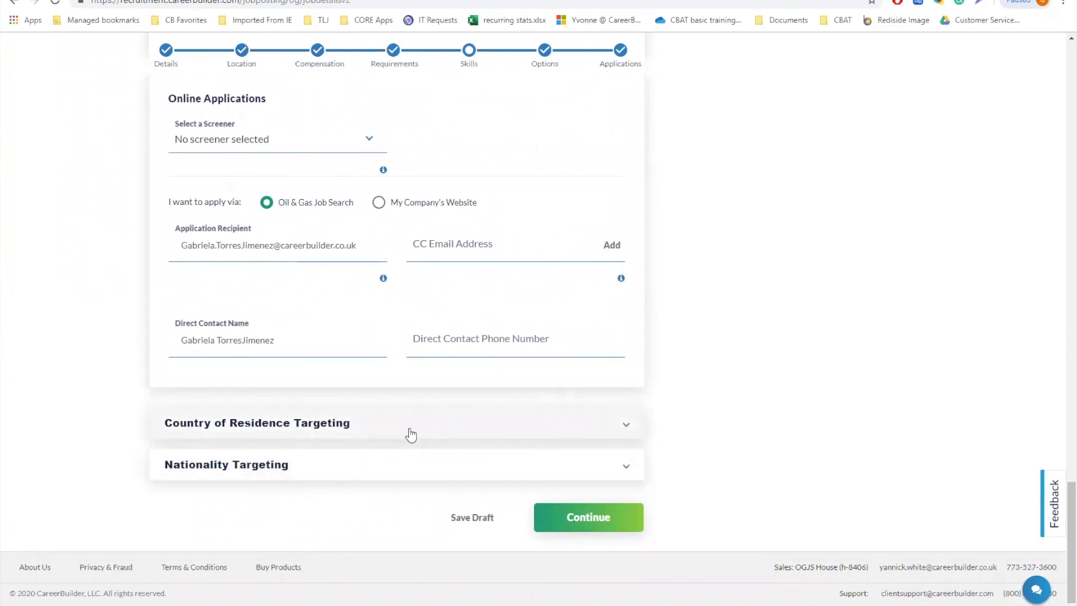
left_click(548, 437)
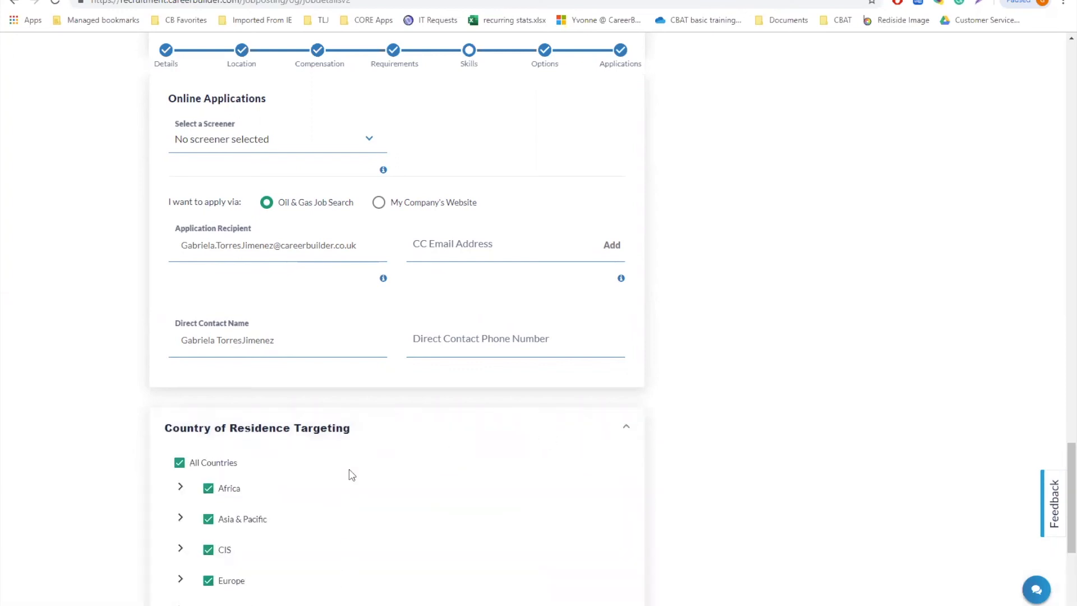
left_click(340, 435)
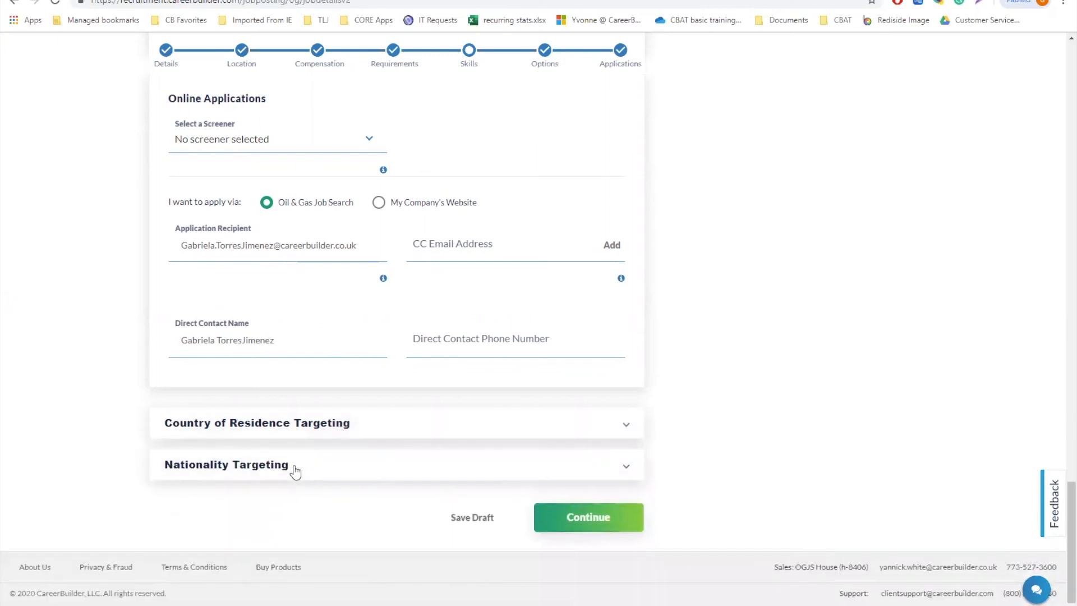
- Check the Nationality Targeting options and continue to the final review of the job posting
left_click(294, 470)
left_click(340, 475)
left_click(602, 519)
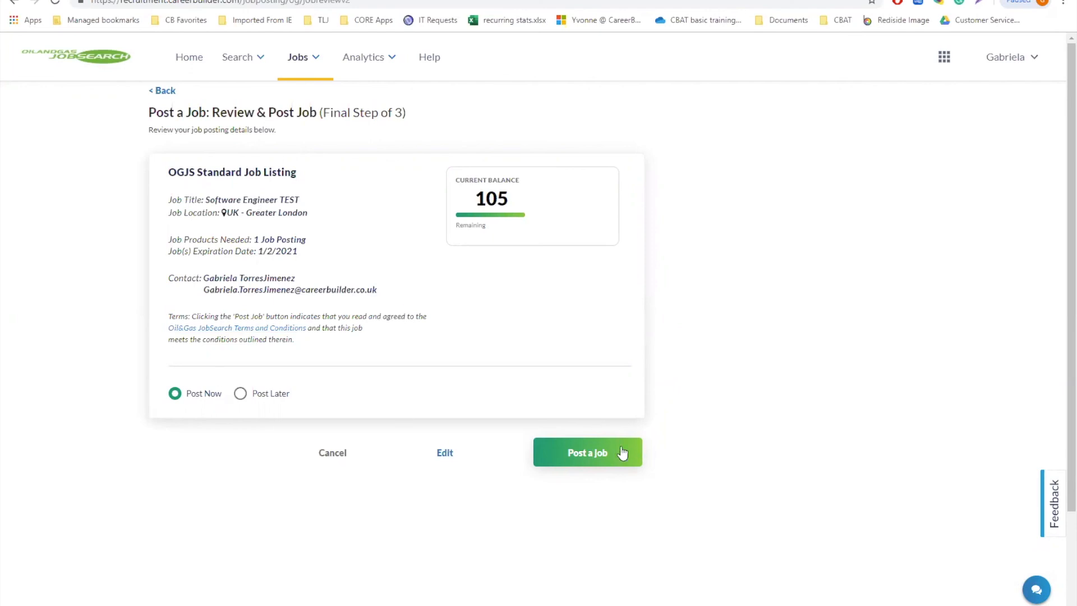
- Schedule the job to post later, choosing 04/12/2020 as the posting date
left_click(240, 396)
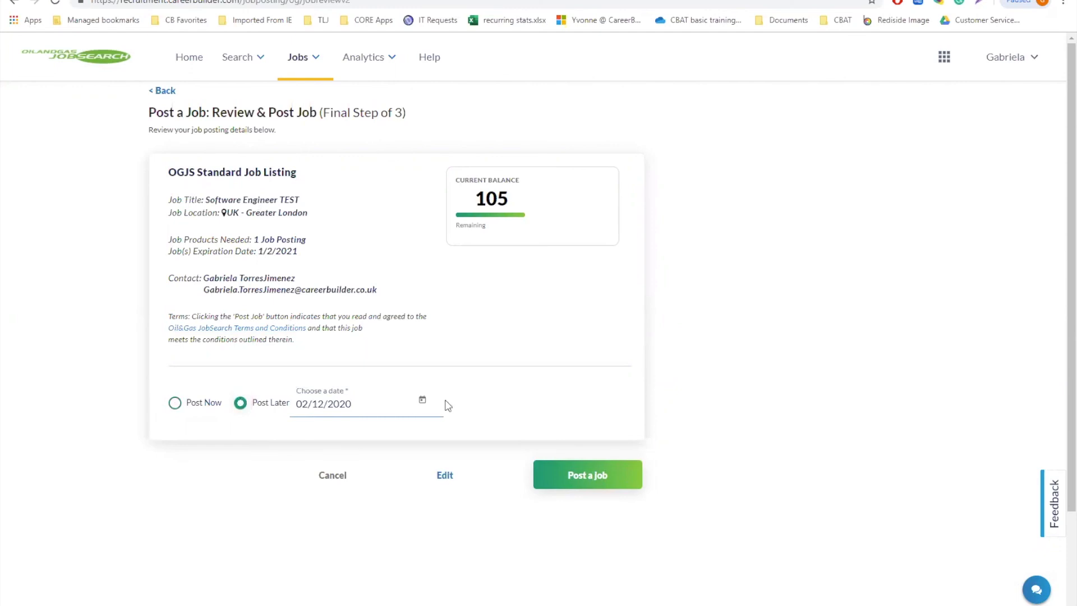
left_click(424, 402)
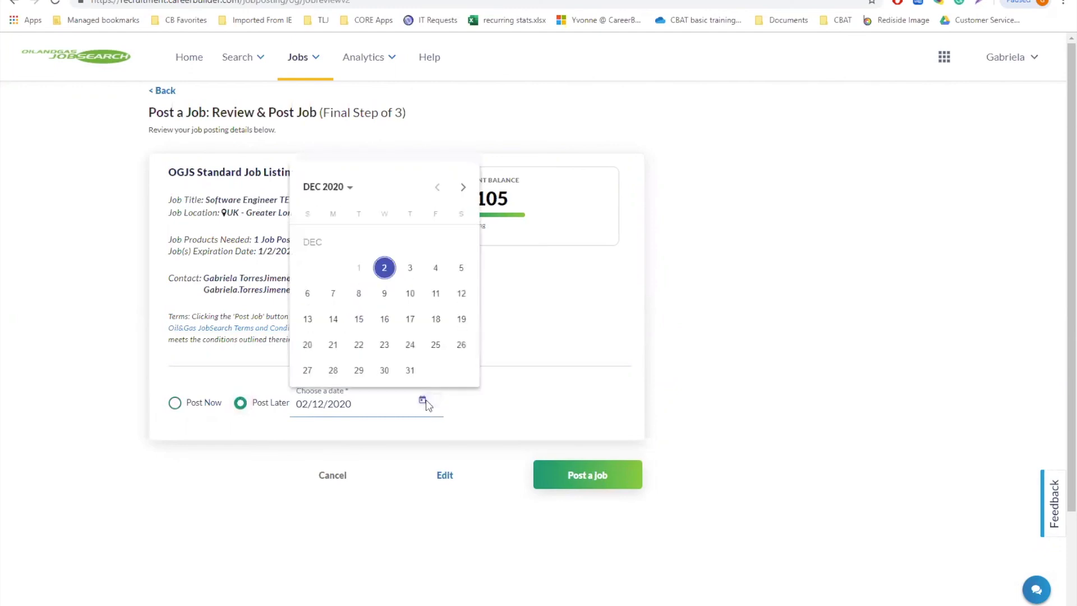
left_click(435, 269)
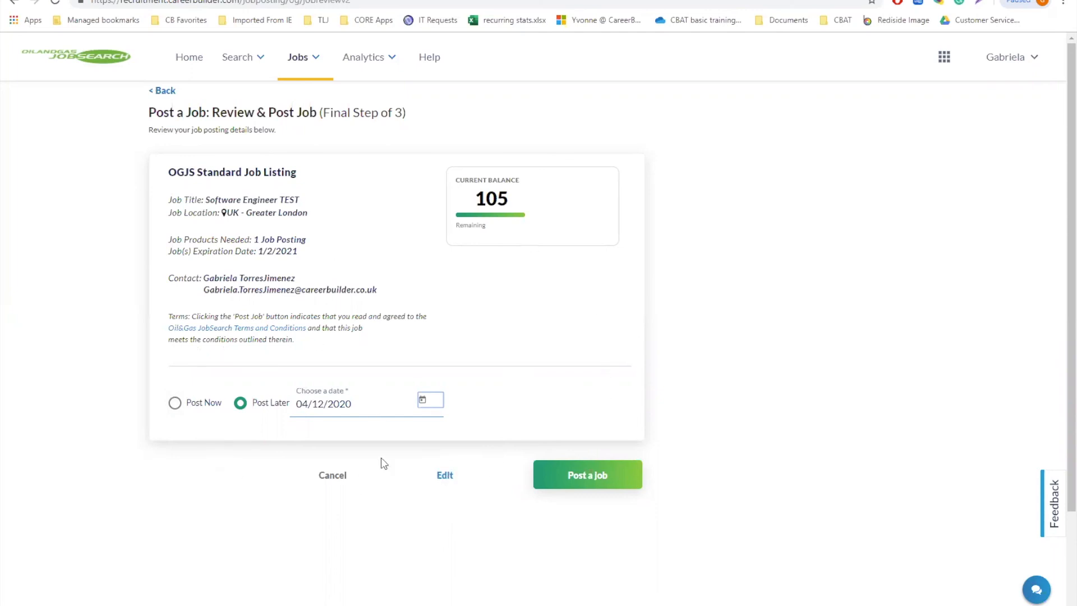
- Publish the Software Engineer TEST job with the Post Now option and look through its listing preview
left_click(175, 403)
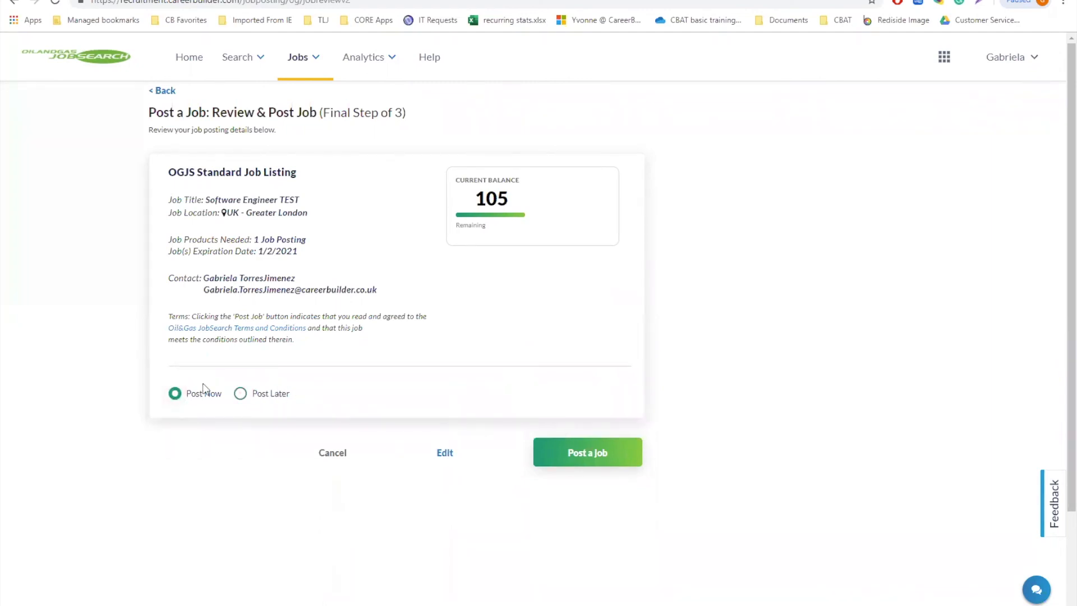
left_click(594, 457)
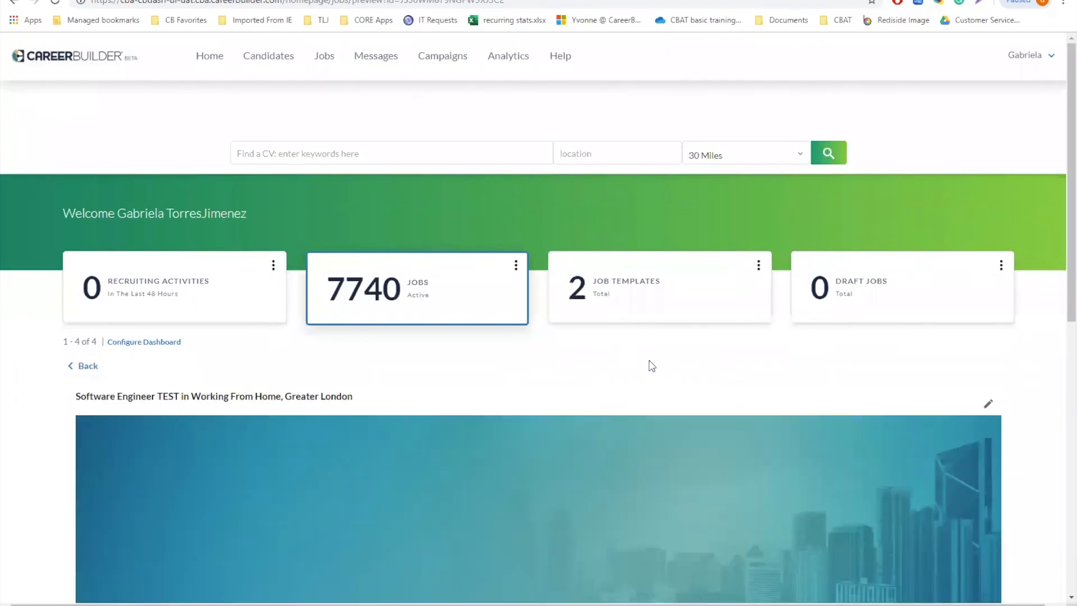
scroll(649, 365, "down", 5)
scroll(647, 366, "down", 4)
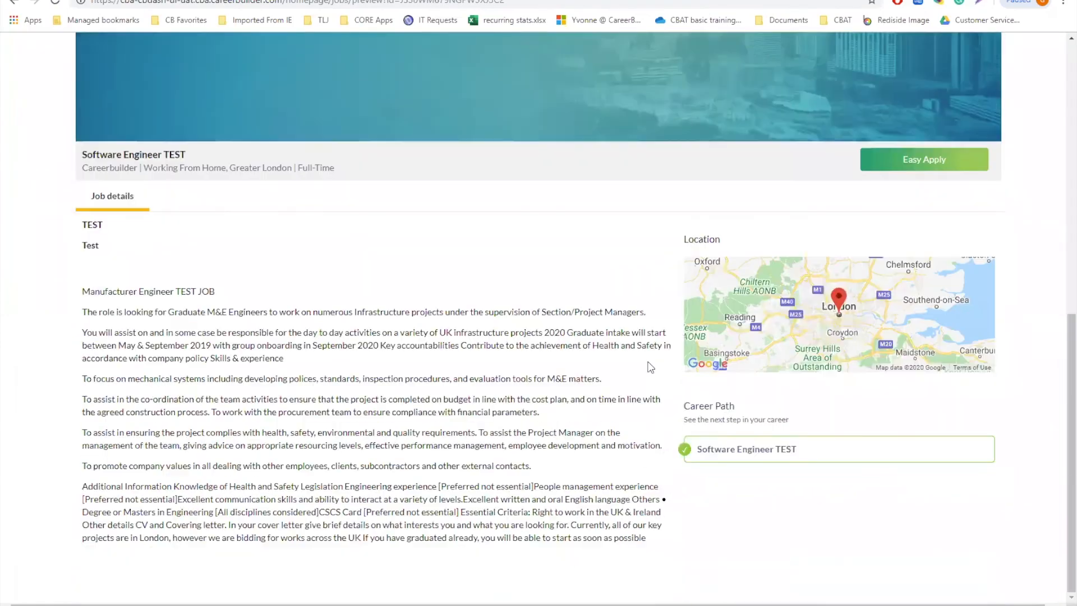
scroll(651, 369, "up", 10)
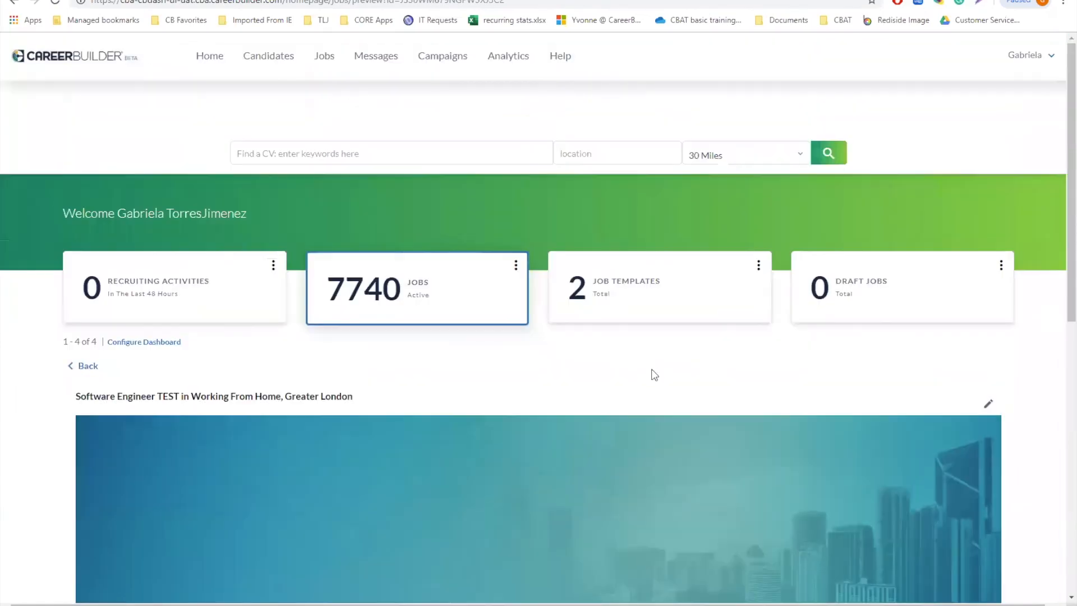